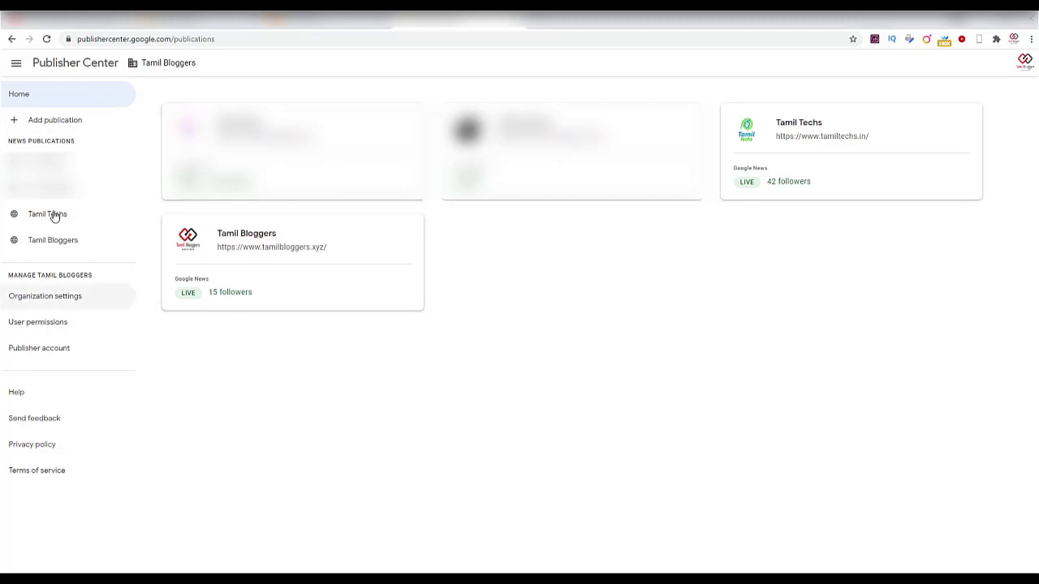
From the Tamil Bloggers publications home page, start adding a new publication.
click(53, 128)
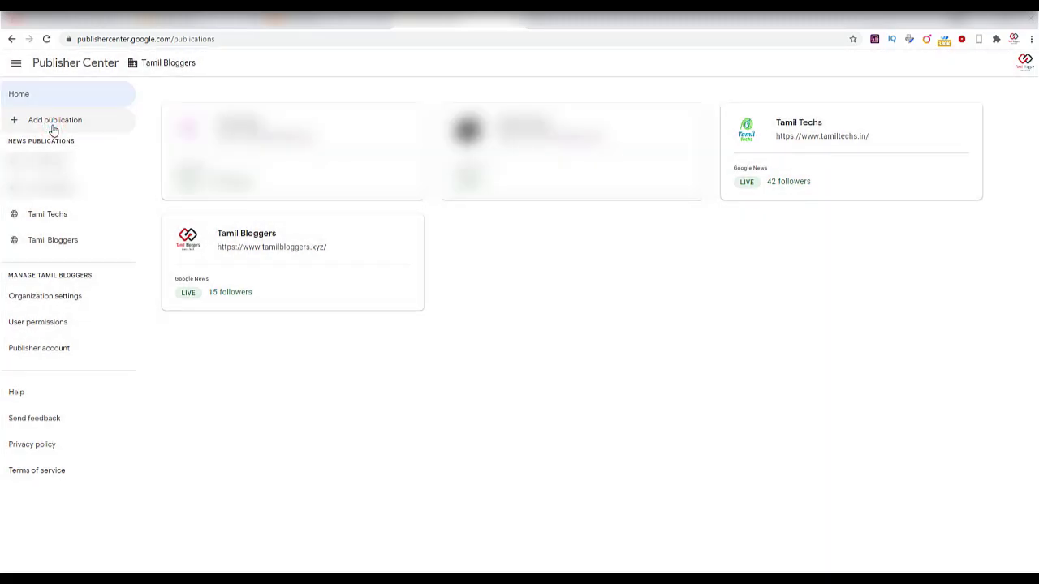
Copy the blog title 'Classic Yoga' and paste it into the new publication's name.
click(53, 128)
click(430, 278)
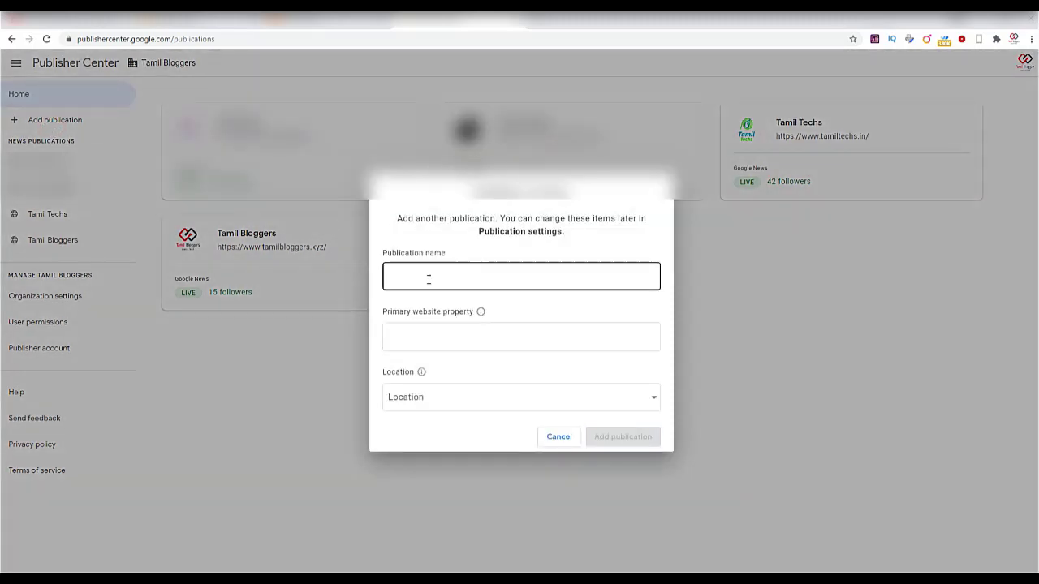
click(349, 20)
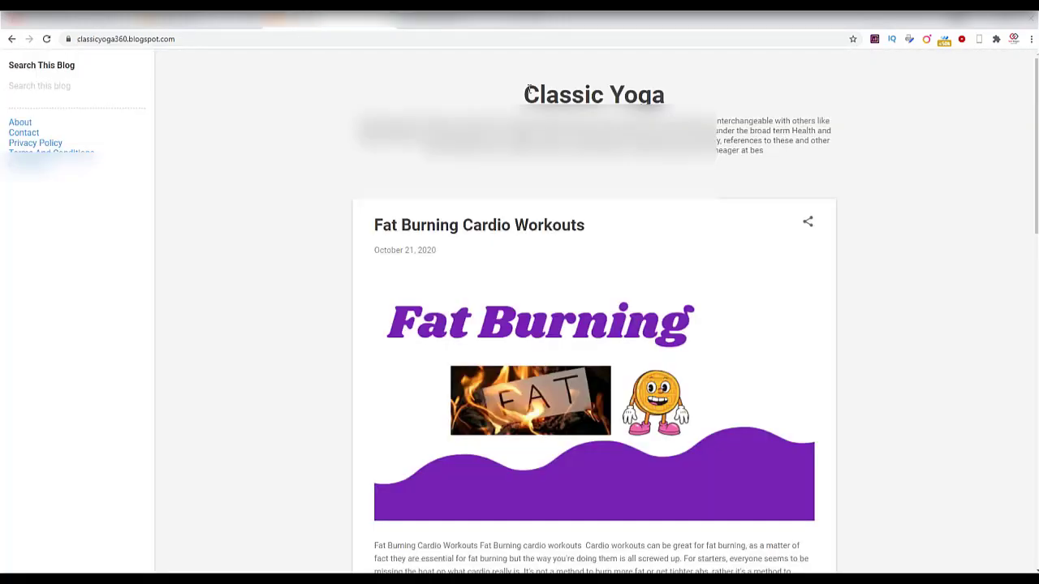
drag(520, 94, 667, 95)
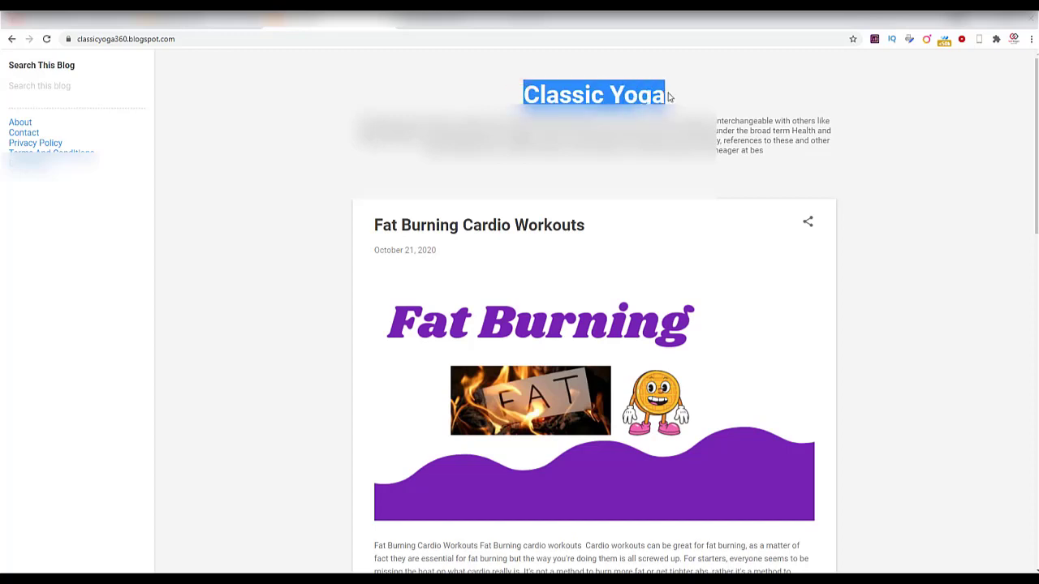
right_click(649, 94)
click(662, 111)
click(471, 18)
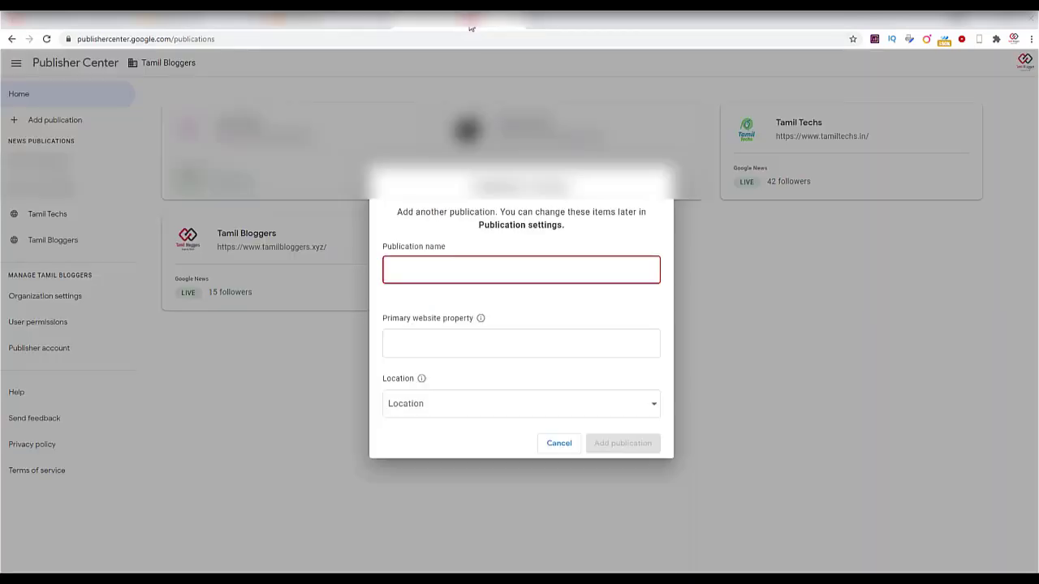
click(476, 272)
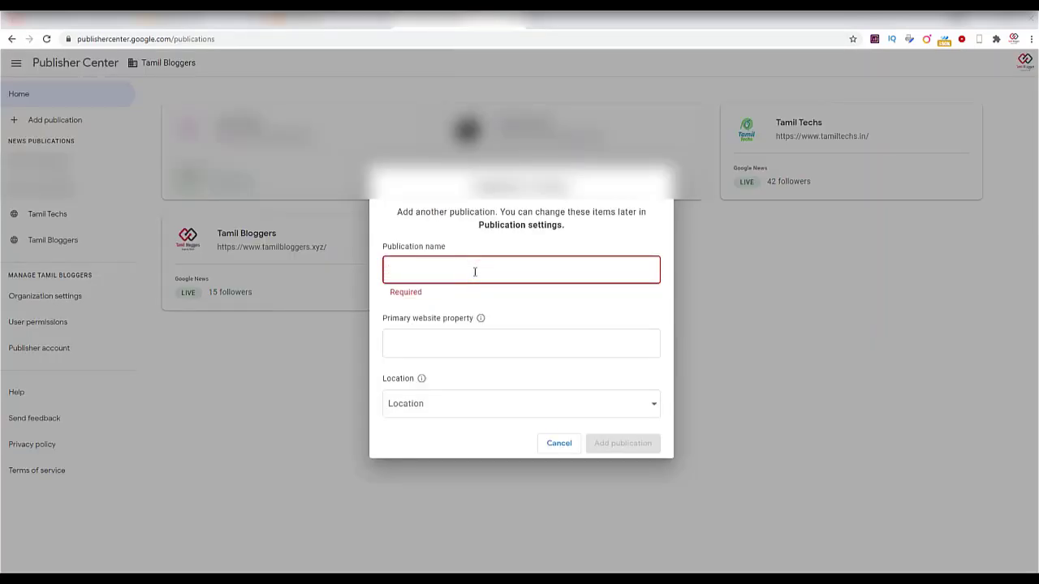
key(ctrl+v)
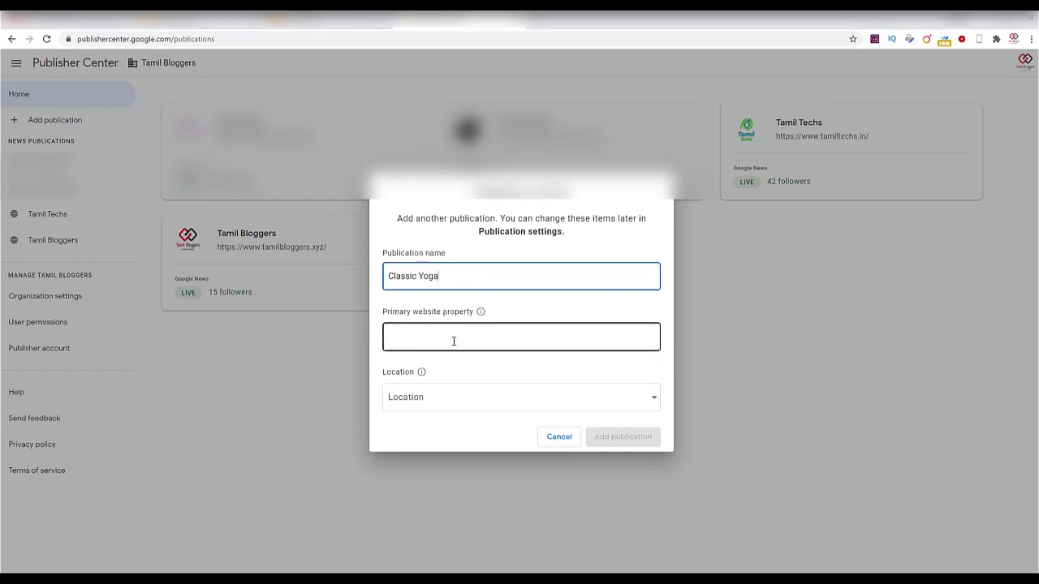
Pick a location, then clear the title mistakenly pasted into Primary website property.
click(527, 344)
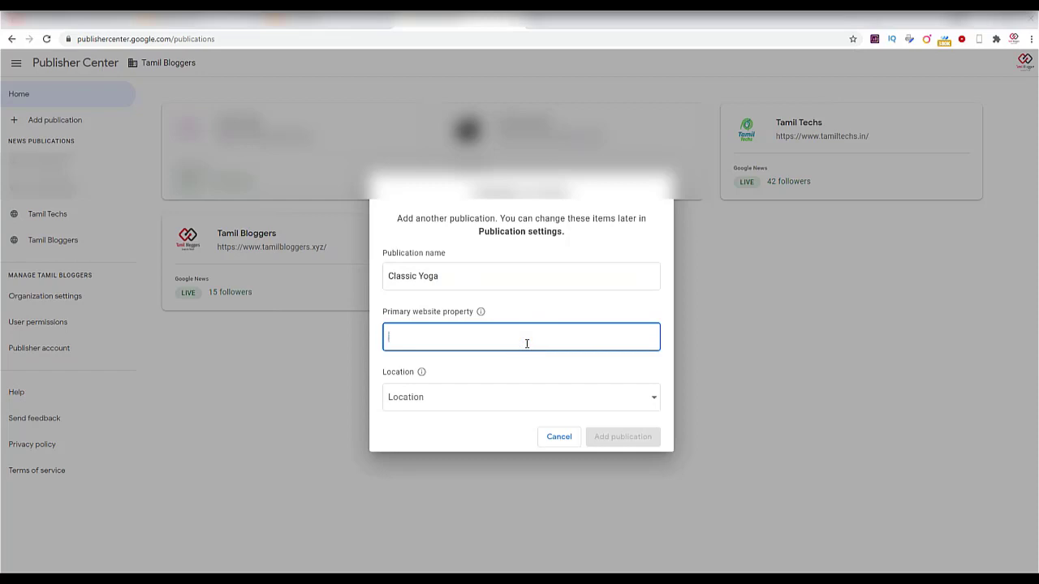
key(ctrl+v)
click(487, 401)
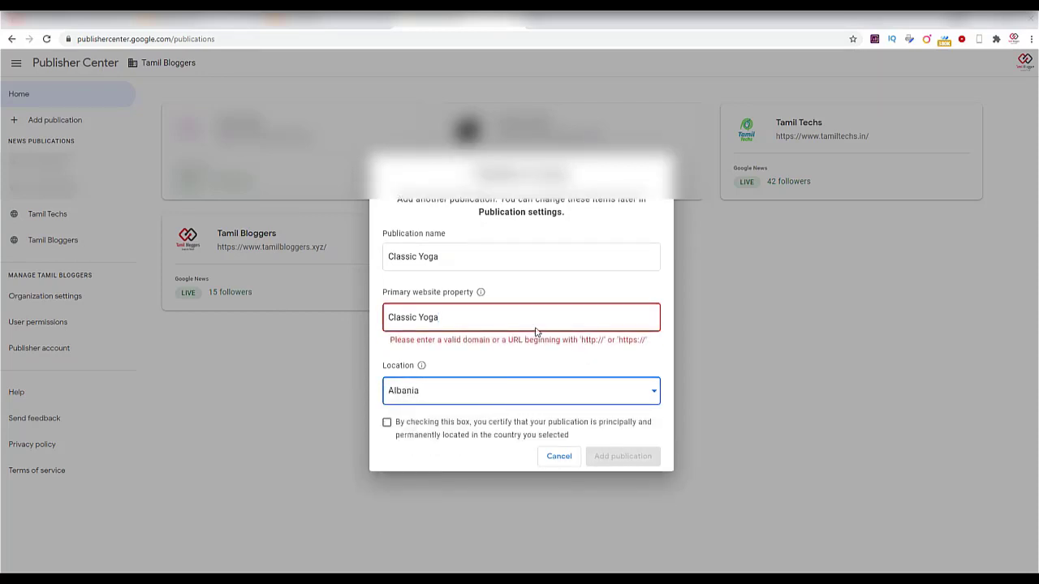
drag(500, 317, 339, 317)
key(BackSpace)
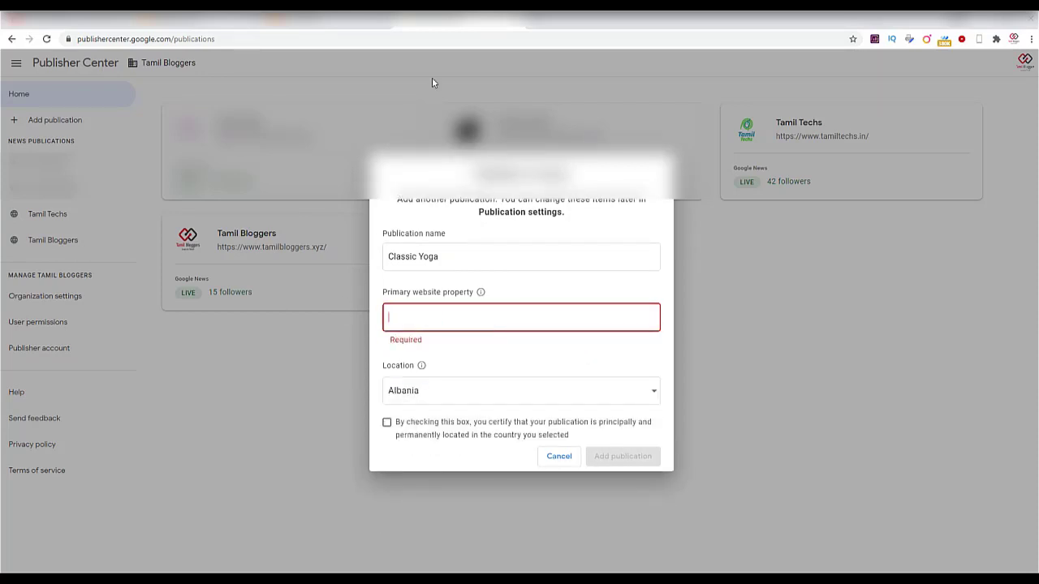
click(332, 20)
click(330, 39)
click(267, 89)
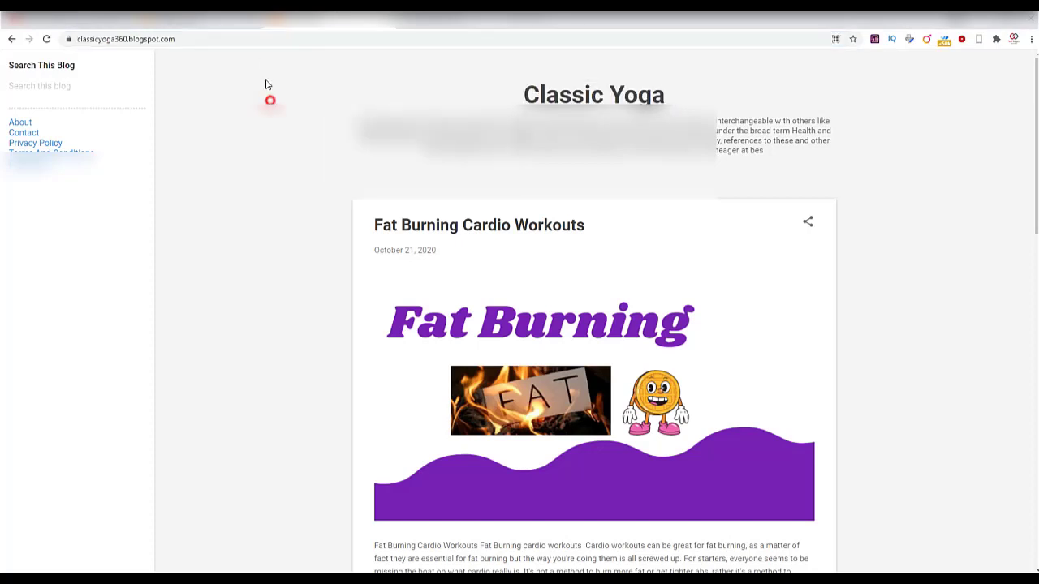
right_click(257, 39)
click(284, 96)
key(ctrl+shift+Tab)
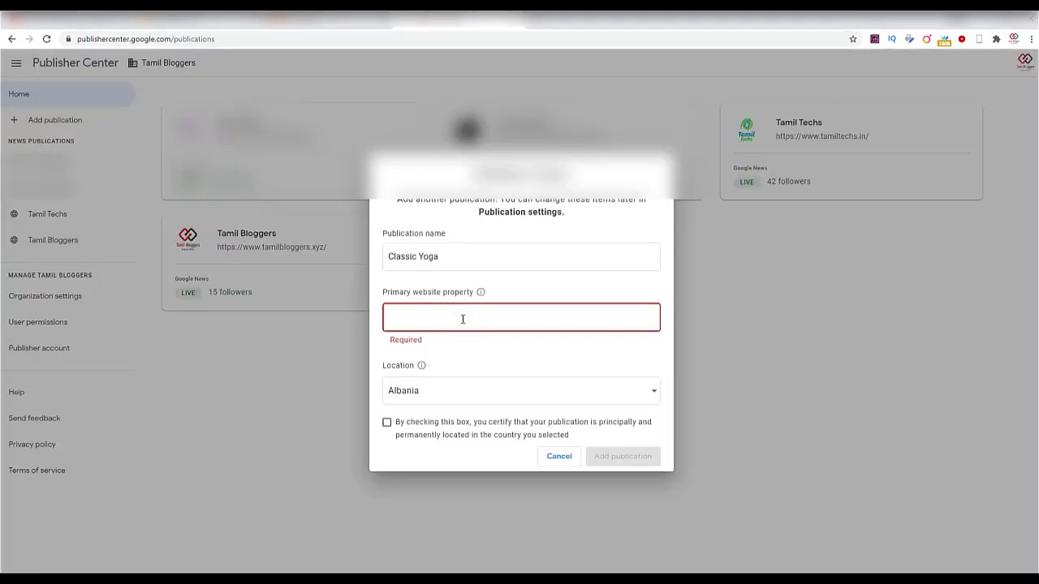
key(ctrl+v)
click(441, 391)
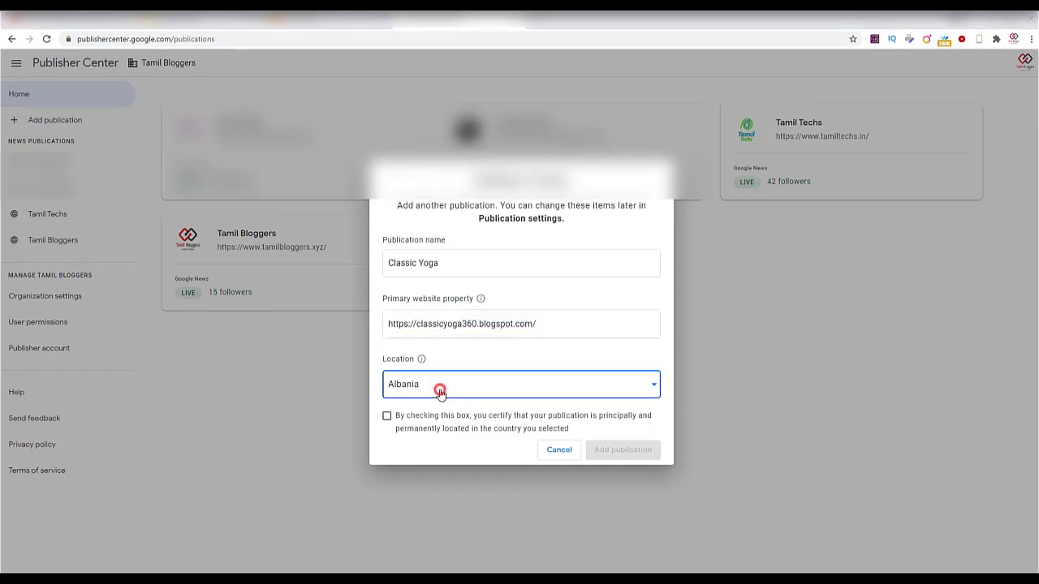
Set the location to India, certify it, and create the Classic Yoga publication.
scroll(469, 450, down, 20)
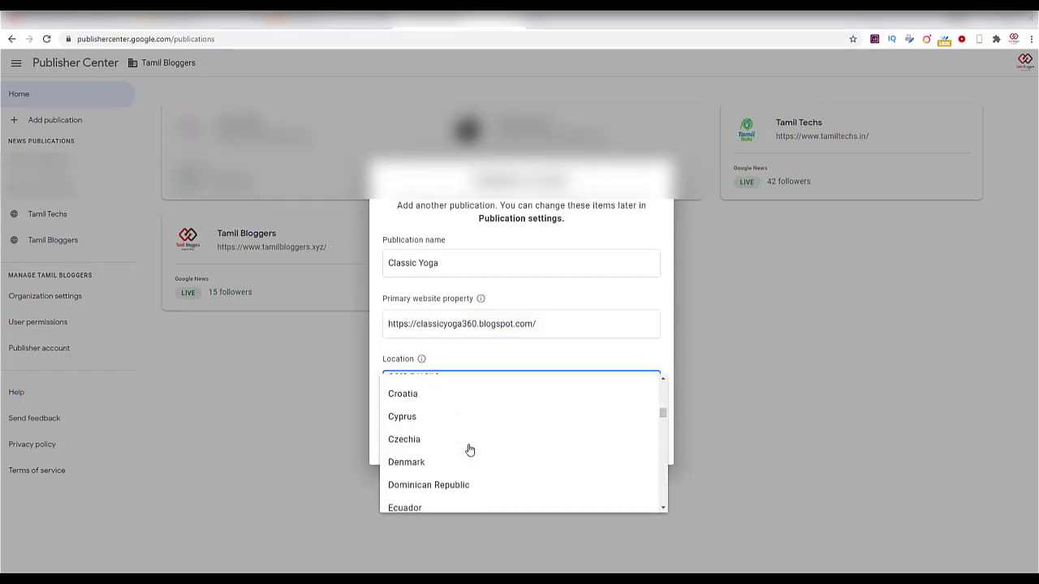
click(433, 430)
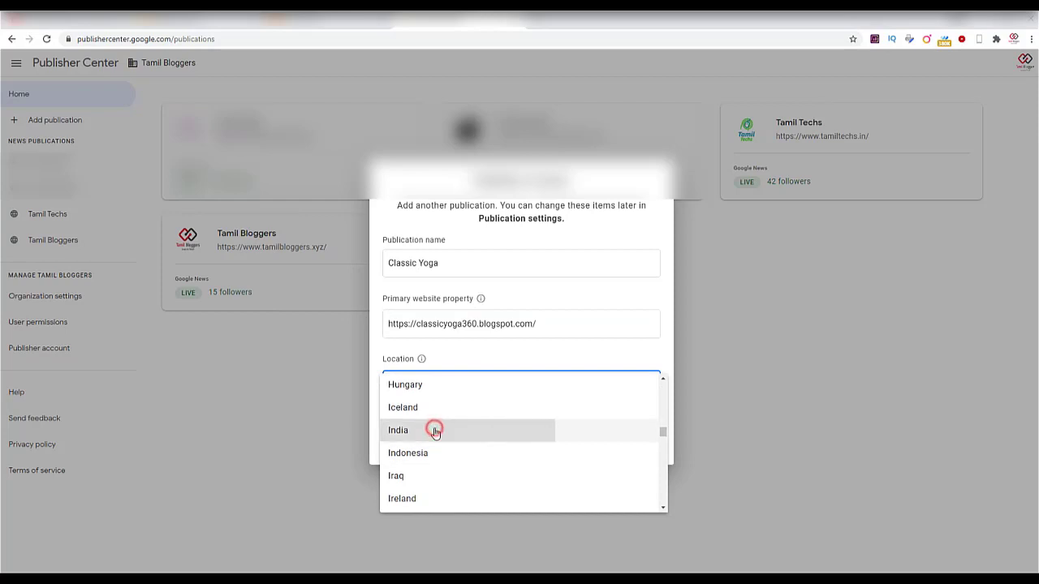
click(388, 417)
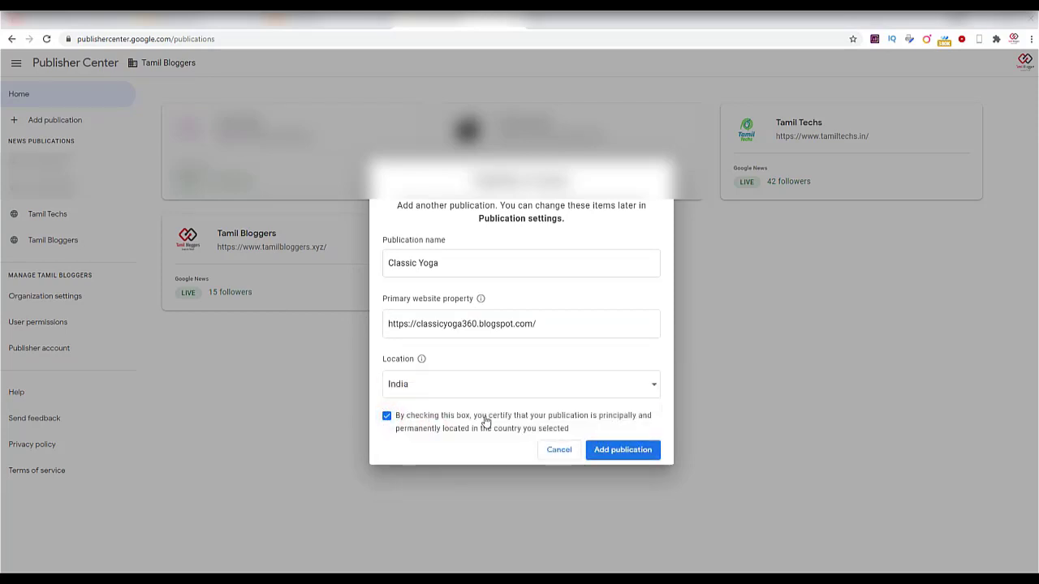
click(601, 451)
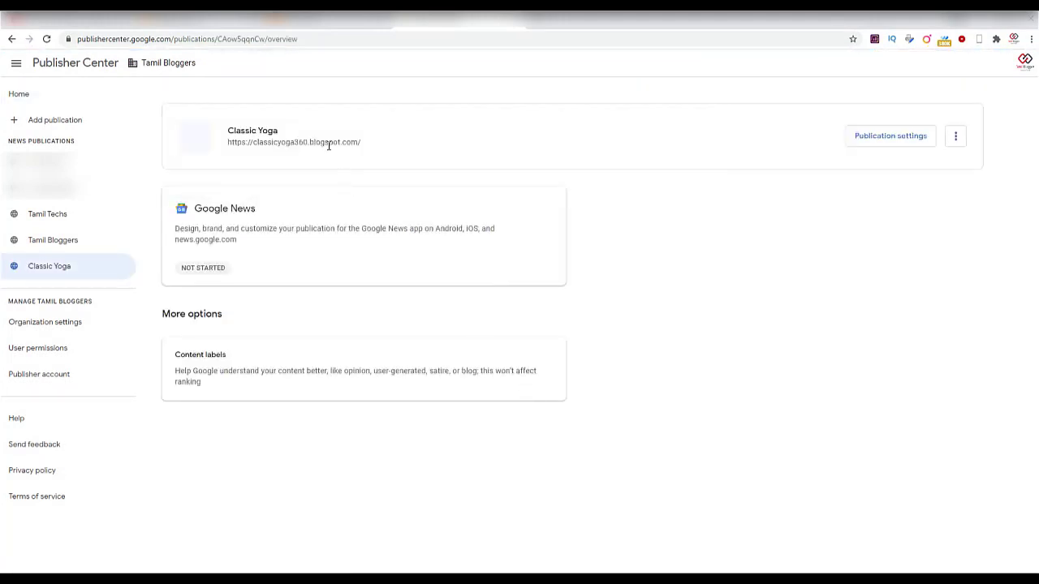
In Classic Yoga's publication settings, choose English as primary language and save.
click(955, 137)
click(868, 140)
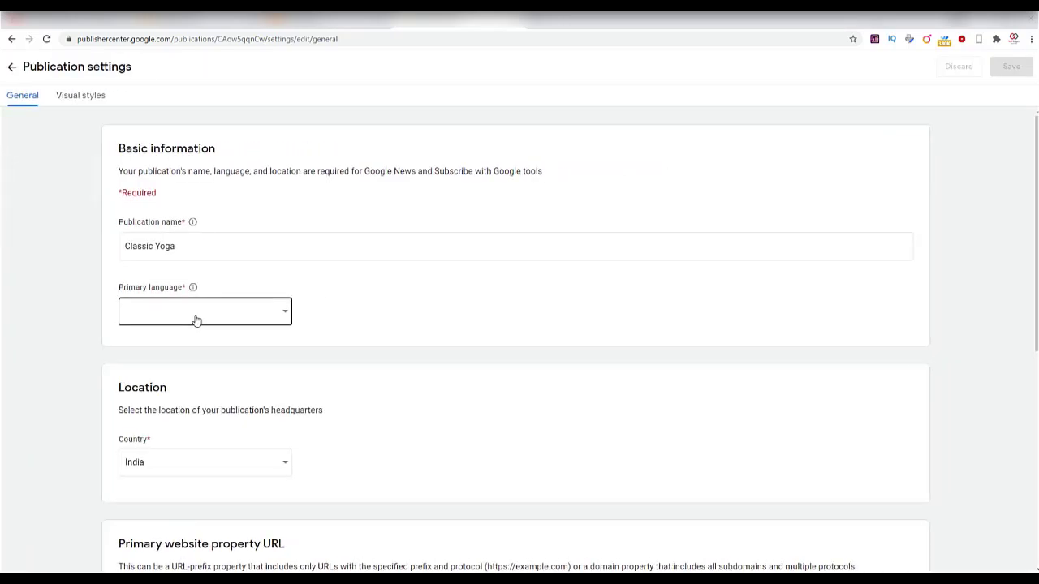
click(196, 316)
scroll(222, 360, down, 2)
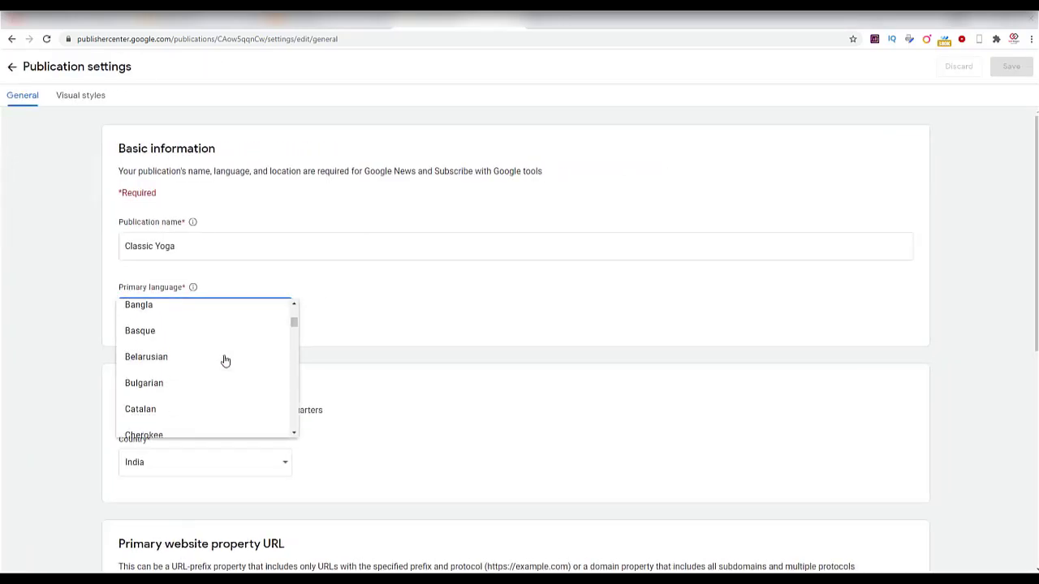
scroll(226, 360, down, 4)
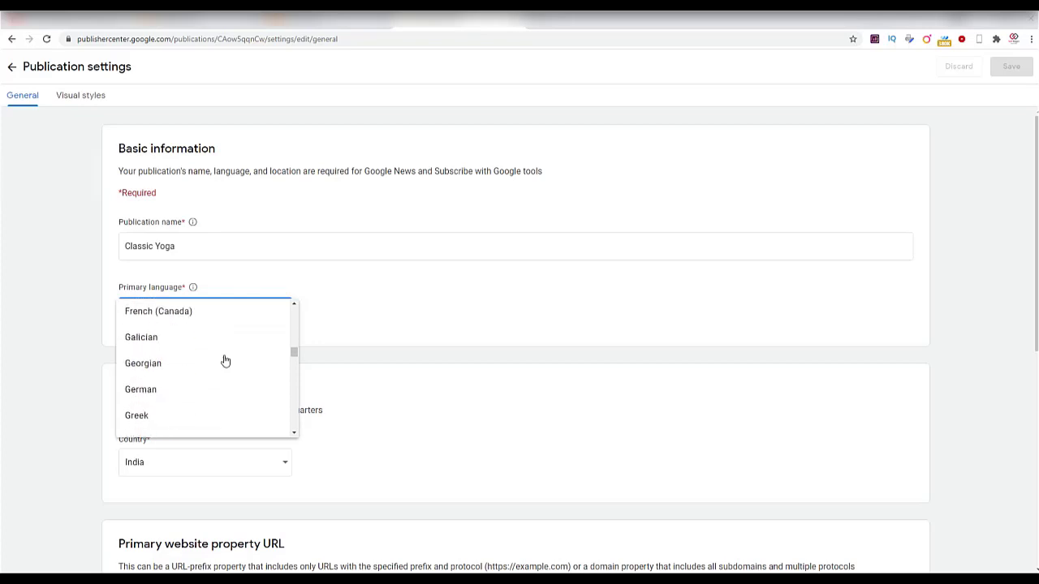
scroll(225, 360, up, 1)
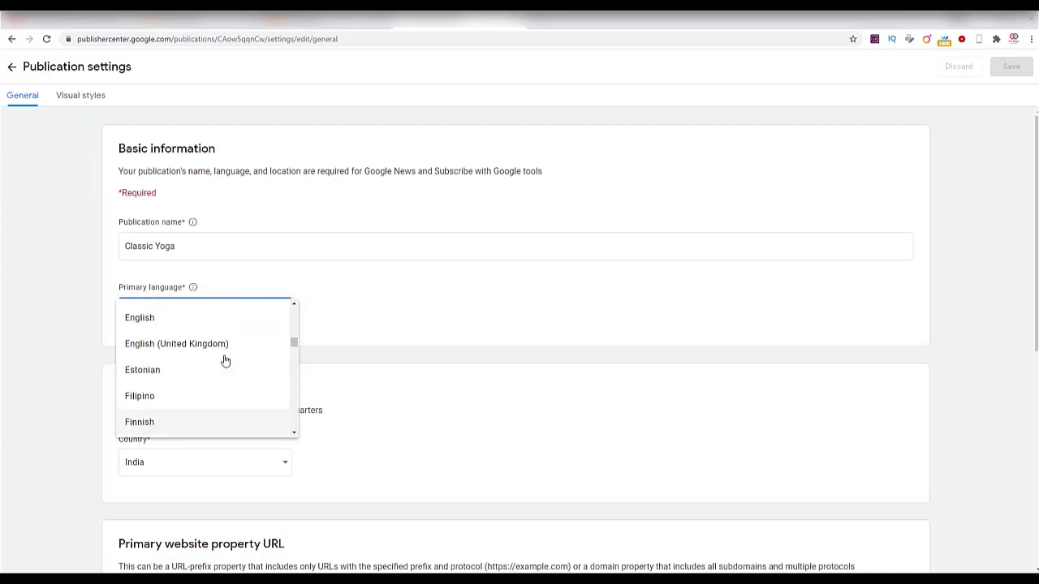
click(160, 324)
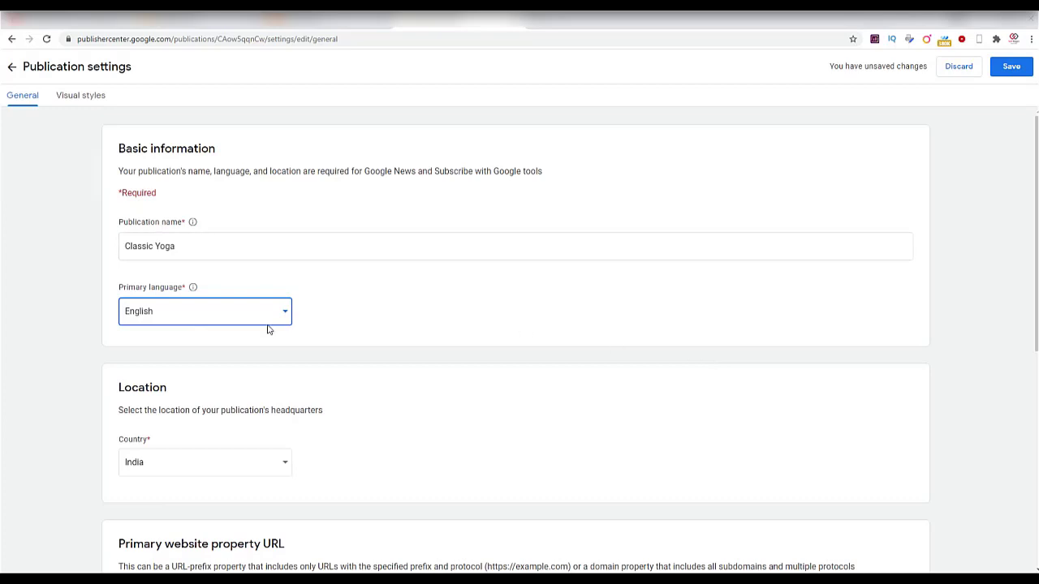
scroll(255, 299, down, 3)
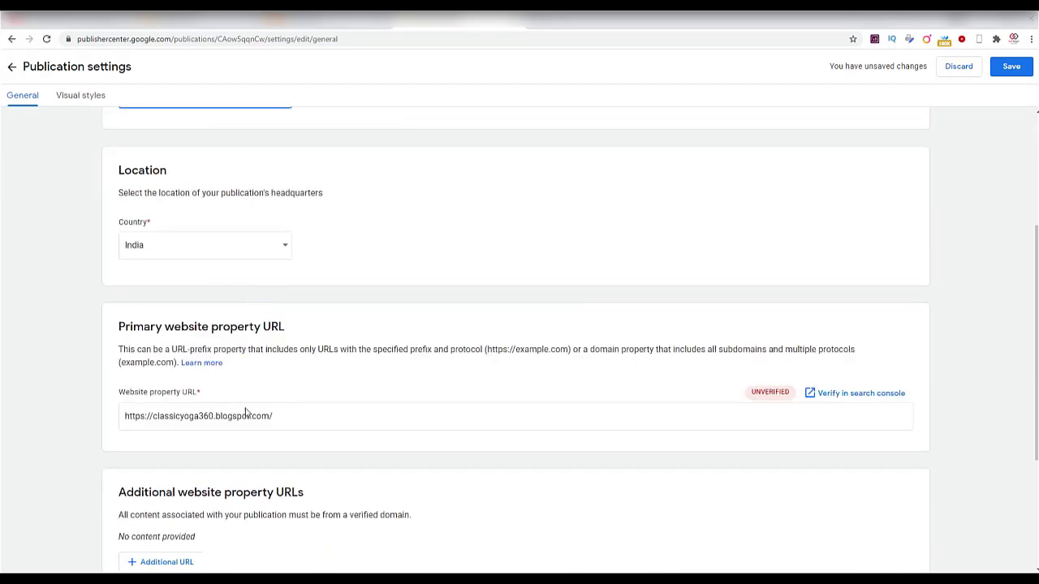
click(1017, 73)
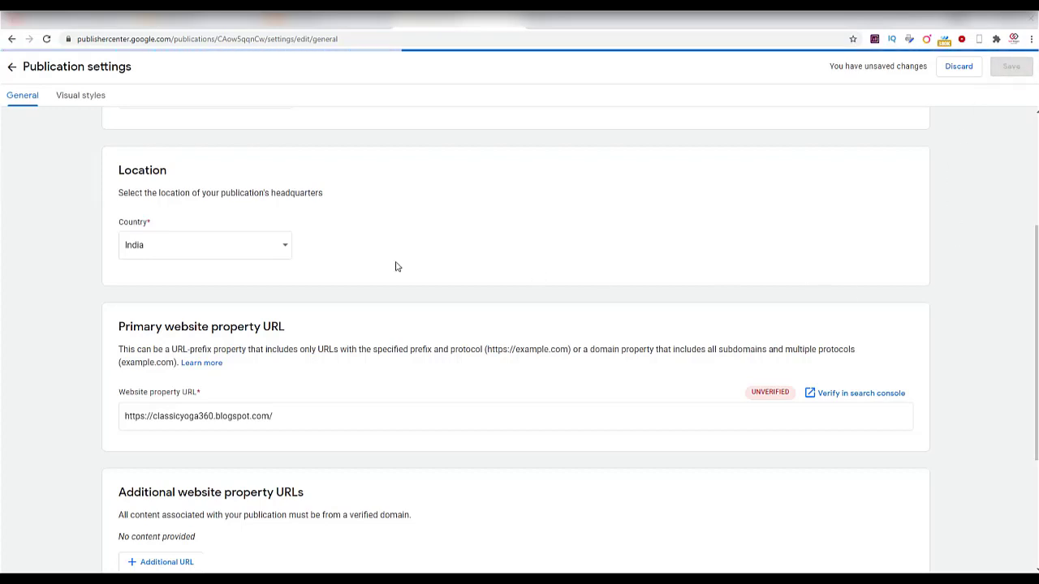
scroll(396, 267, up, 3)
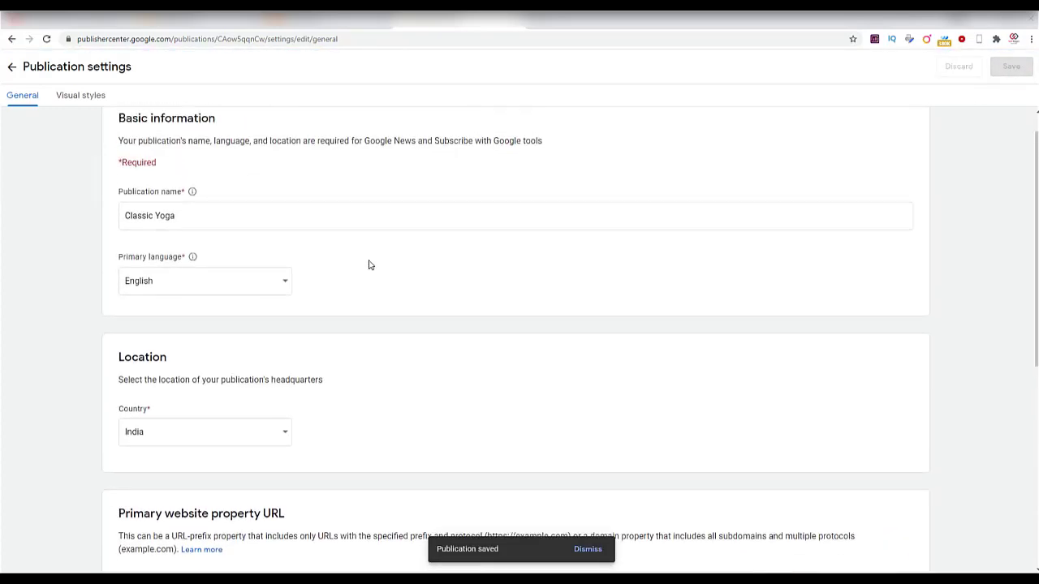
scroll(169, 370, down, 2)
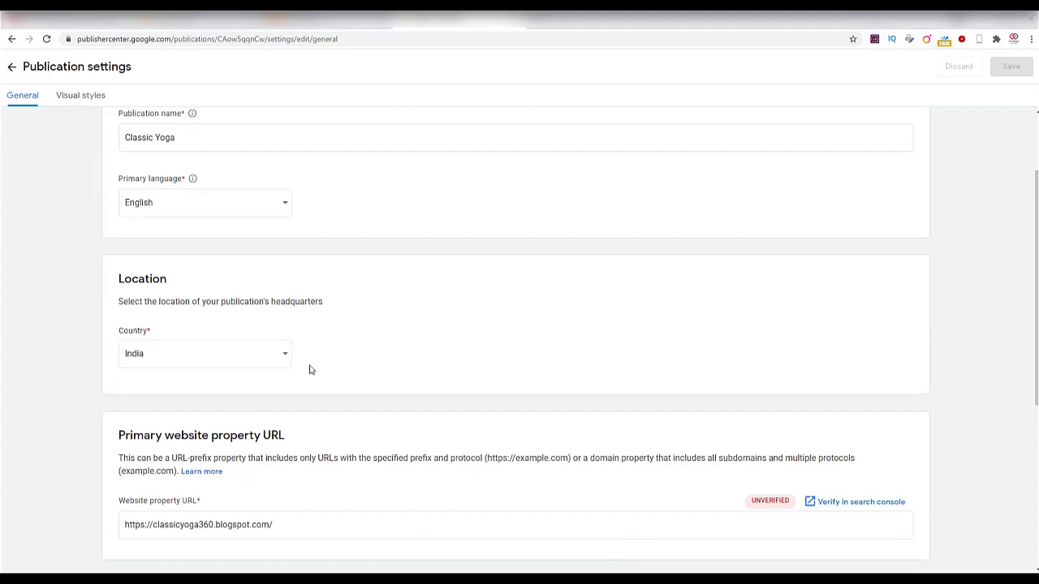
scroll(191, 347, down, 3)
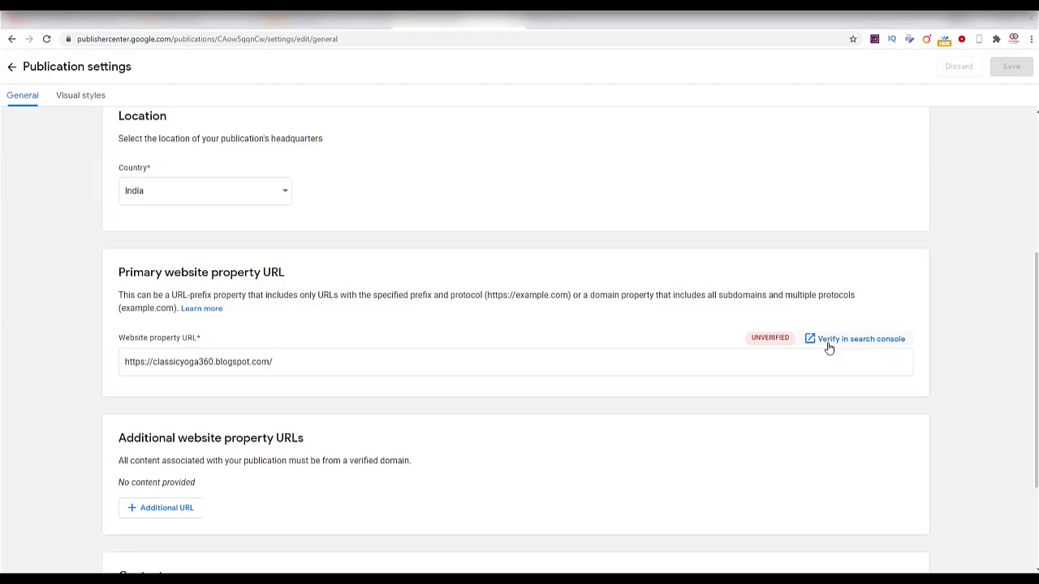
click(828, 341)
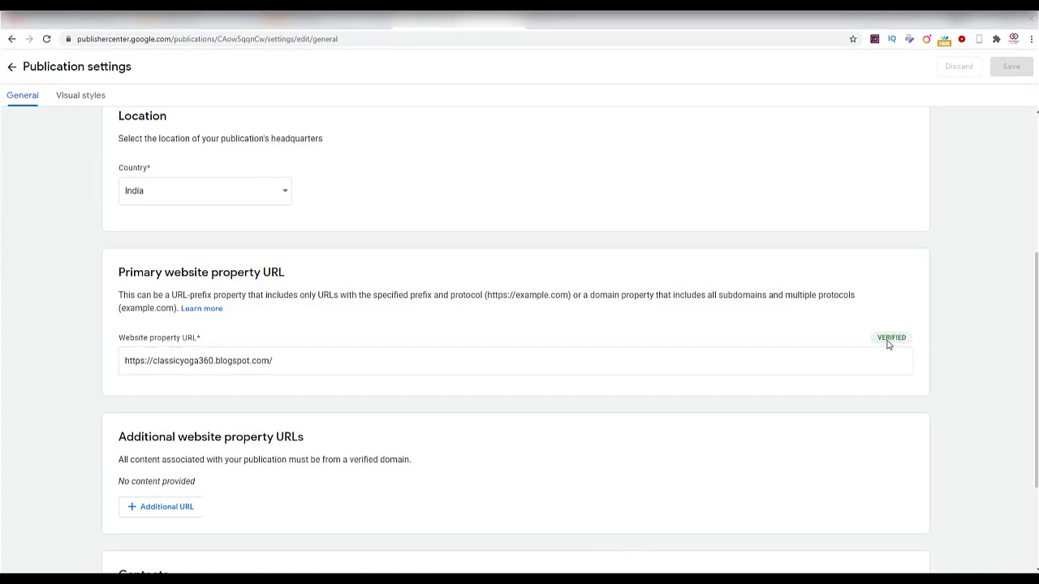
scroll(935, 421, down, 2)
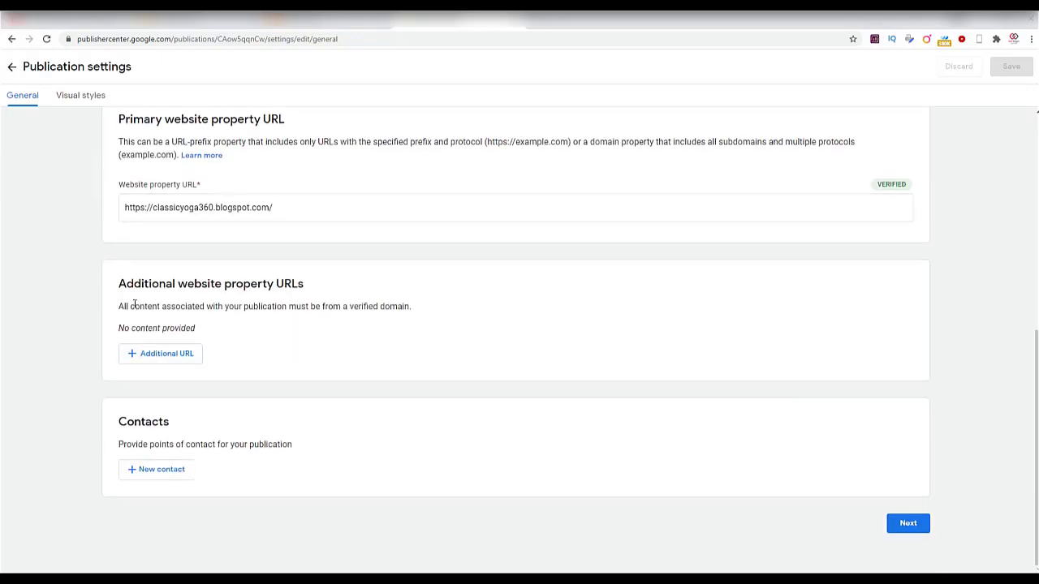
click(177, 359)
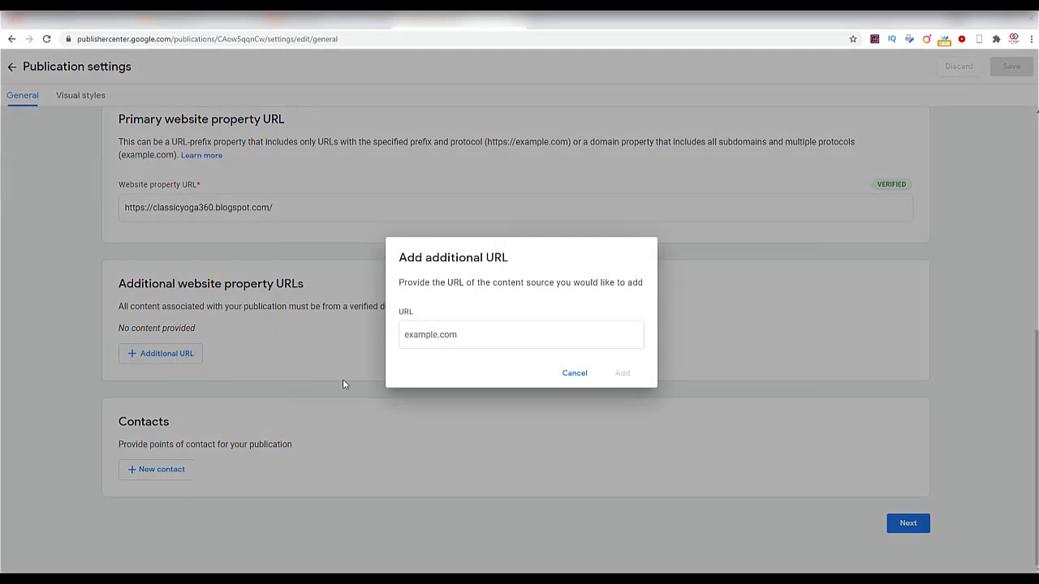
click(447, 334)
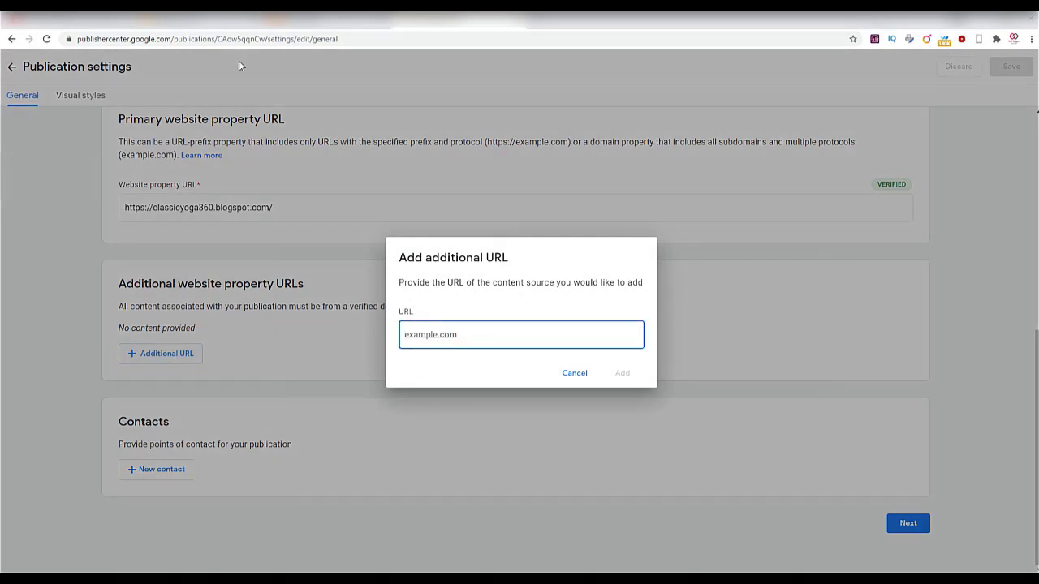
click(293, 20)
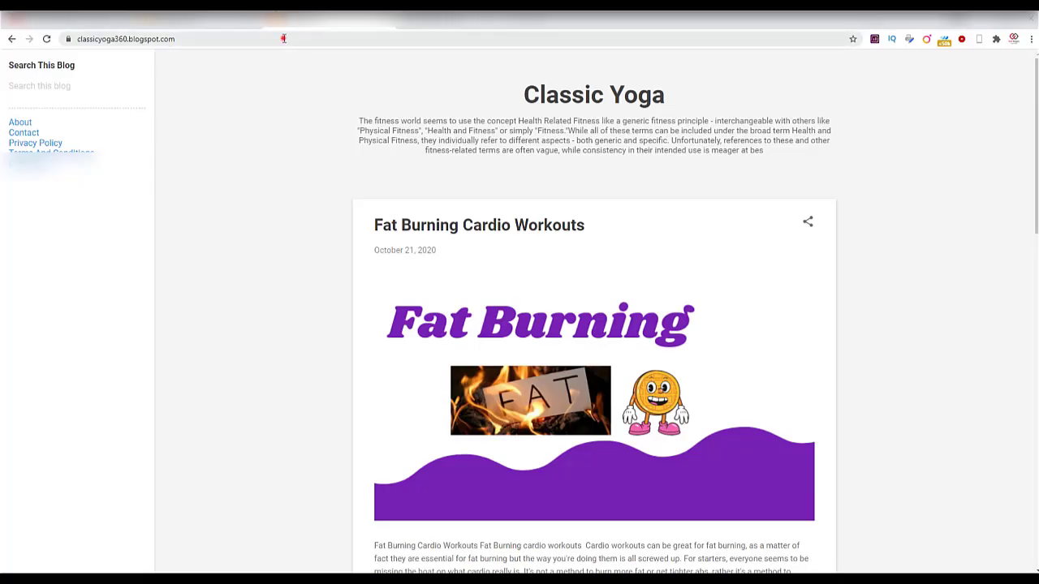
click(283, 39)
right_click(284, 39)
click(308, 98)
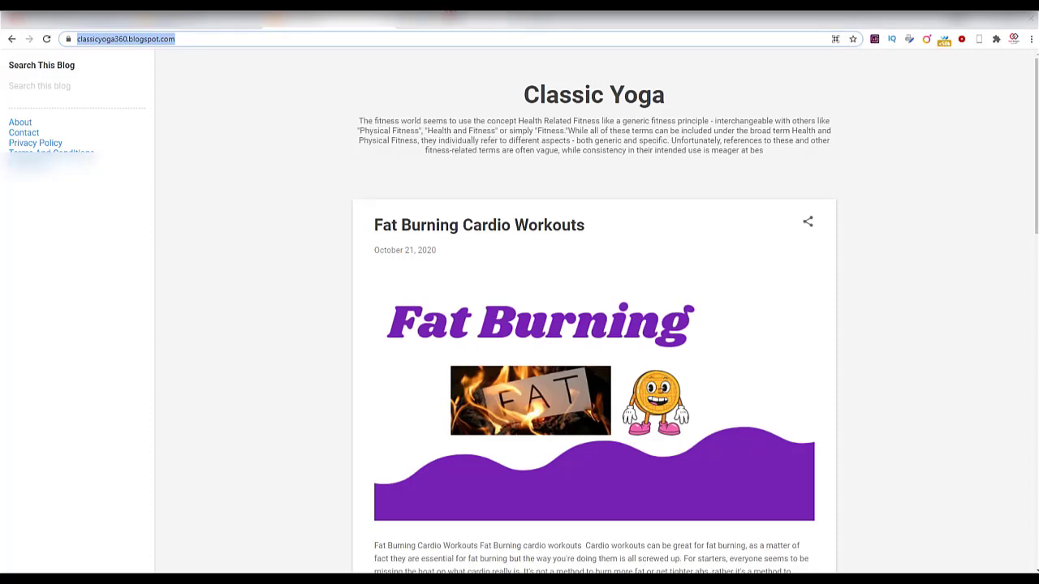
click(481, 23)
click(472, 327)
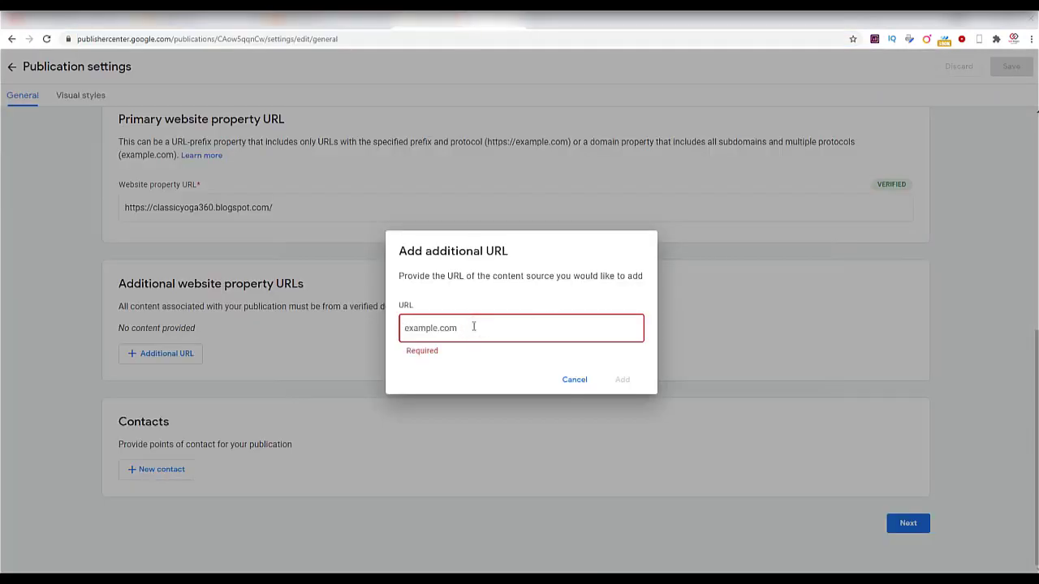
key(ctrl+v)
click(621, 378)
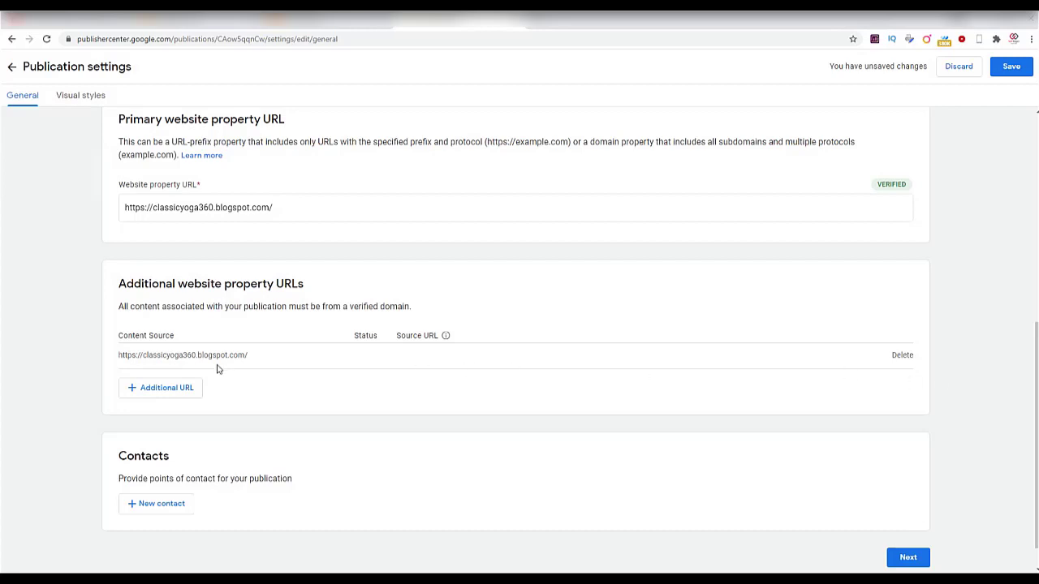
Add a contact e-mail subscribed to both Technical issues and Product updates.
scroll(217, 369, down, 1)
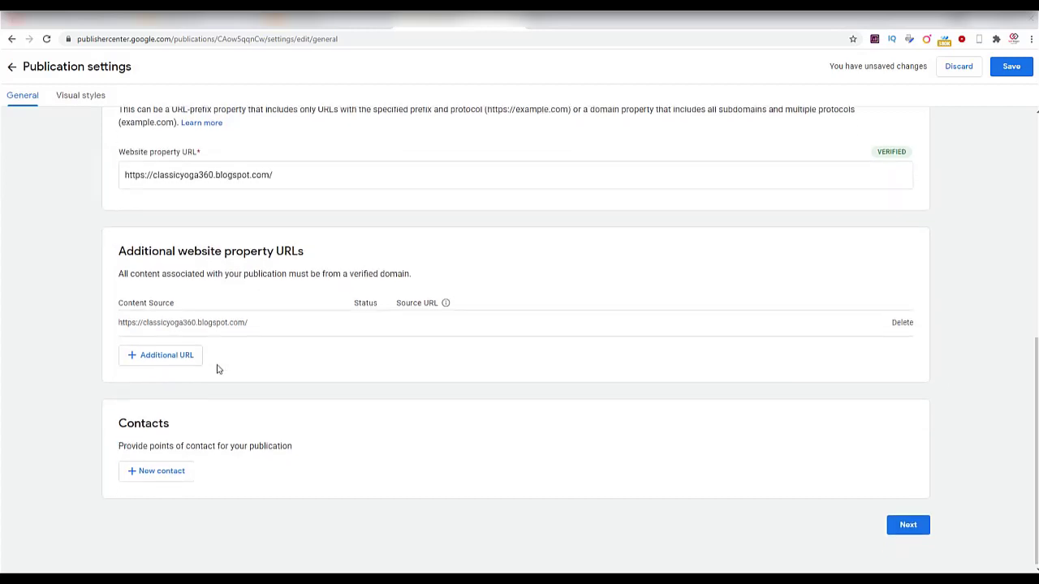
click(149, 478)
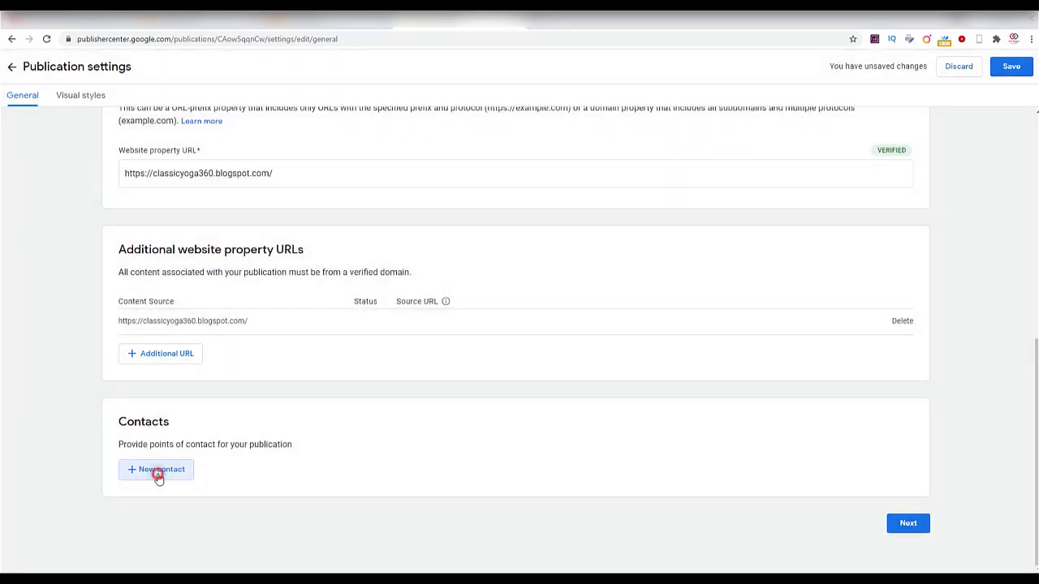
click(157, 478)
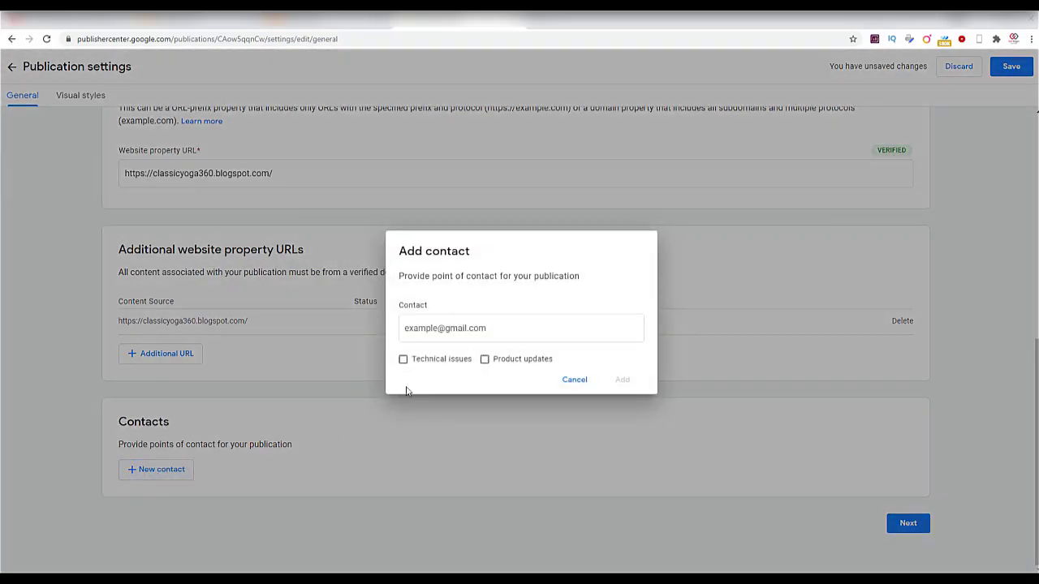
click(484, 325)
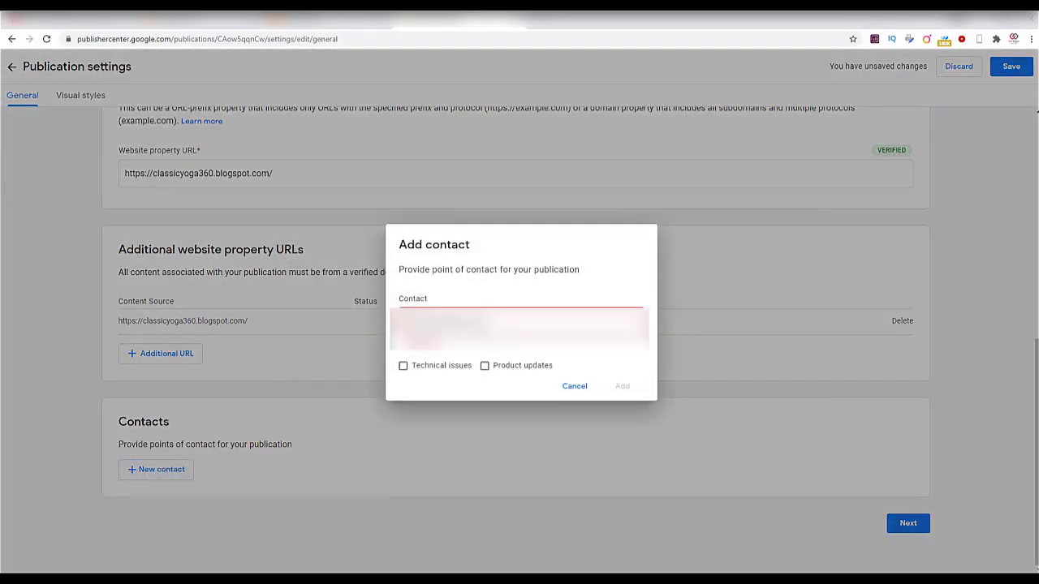
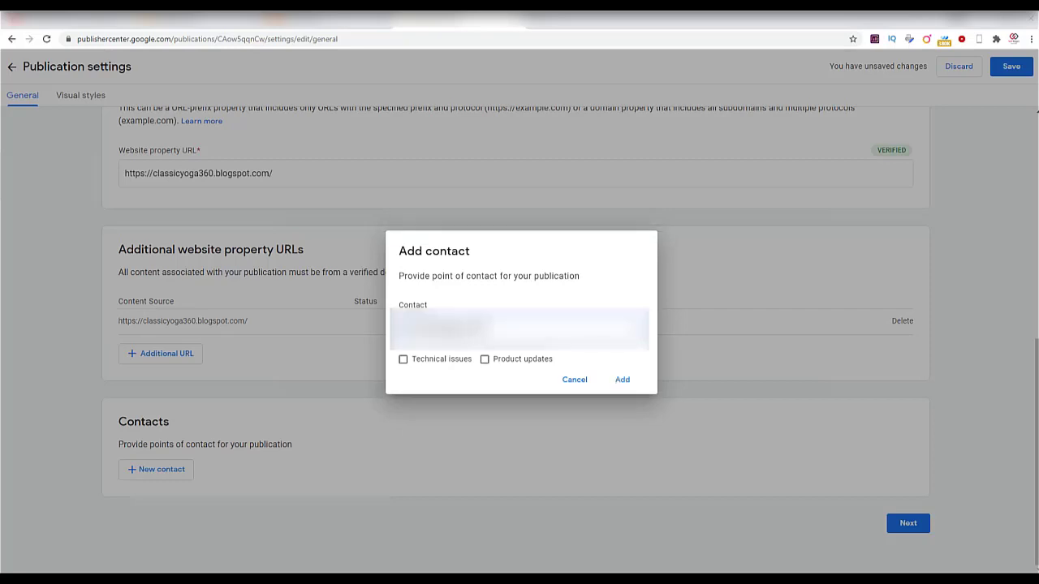
click(449, 360)
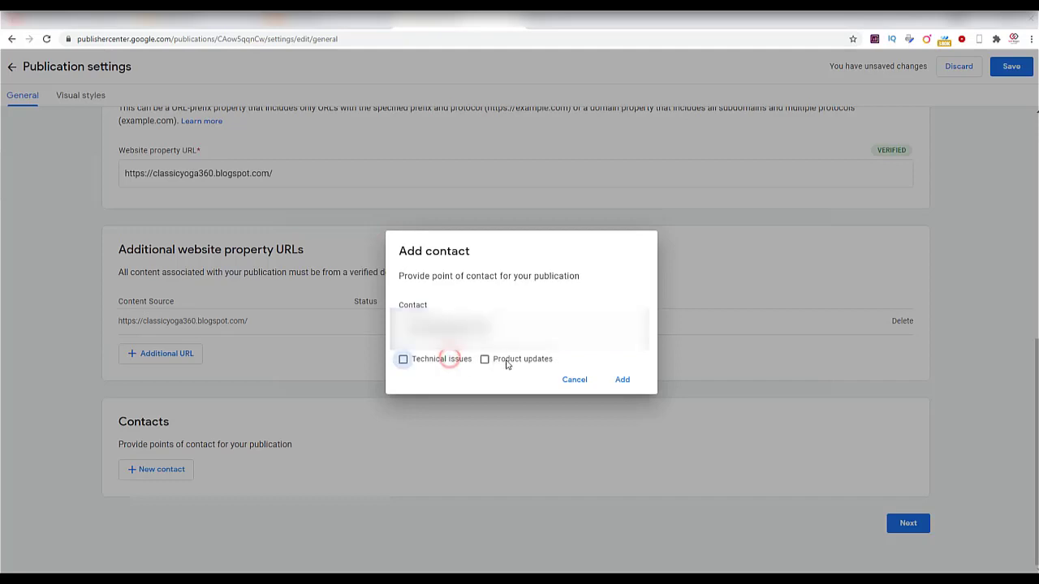
click(511, 359)
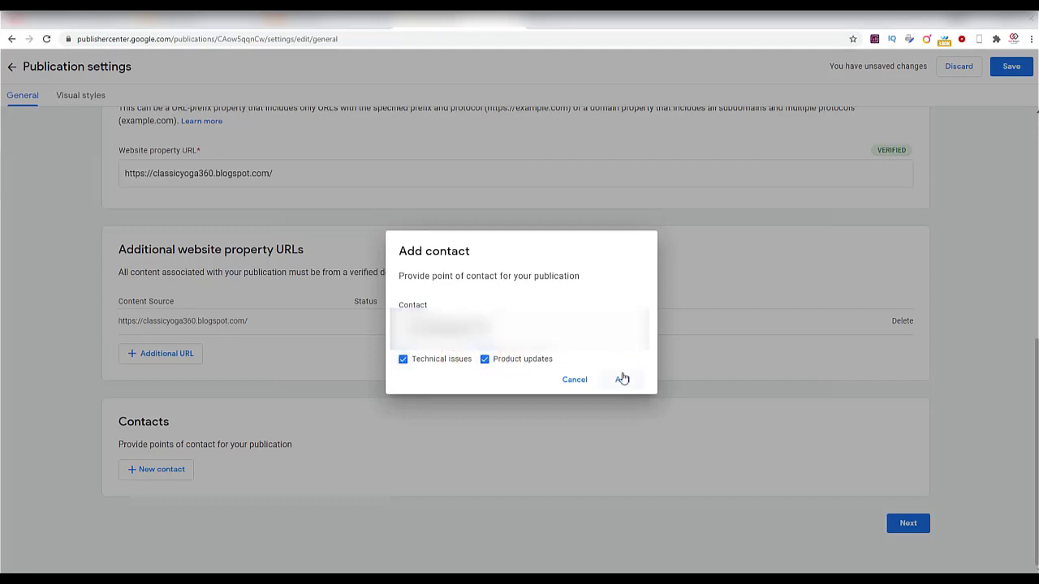
click(623, 379)
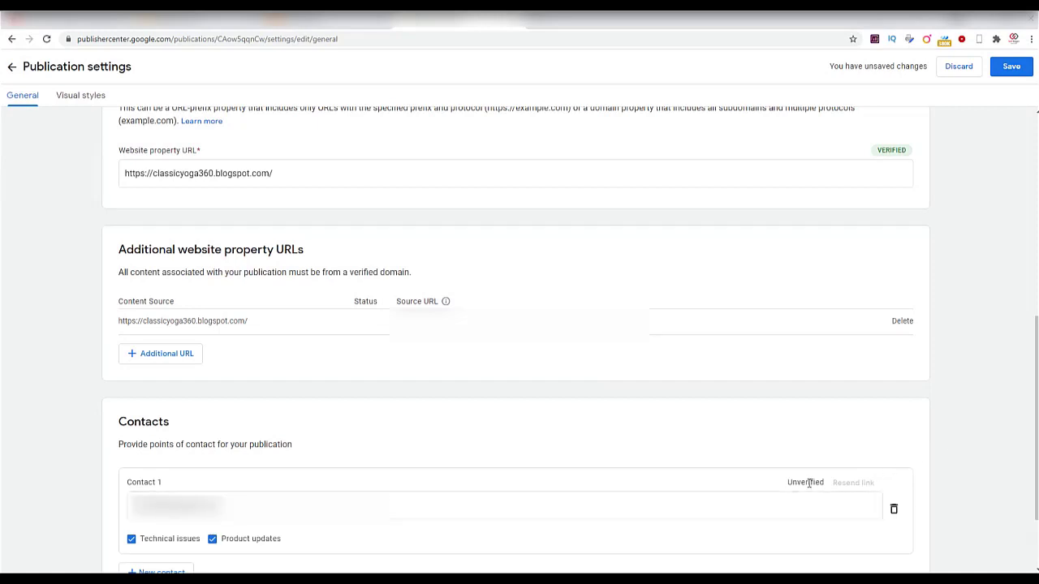
Follow the verification e-mail link in Gmail, then return to the Publisher Center tab.
click(527, 19)
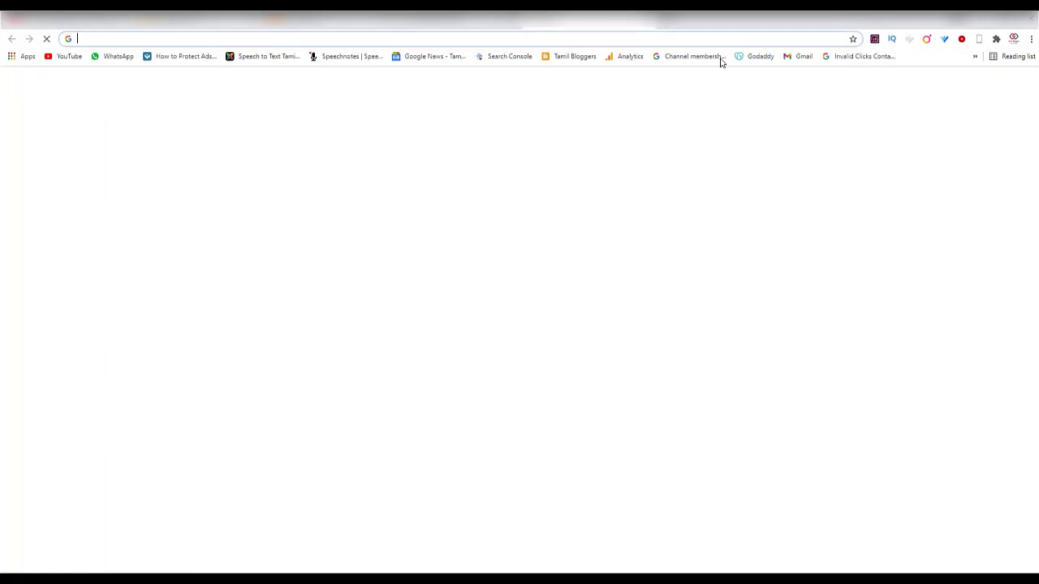
click(794, 59)
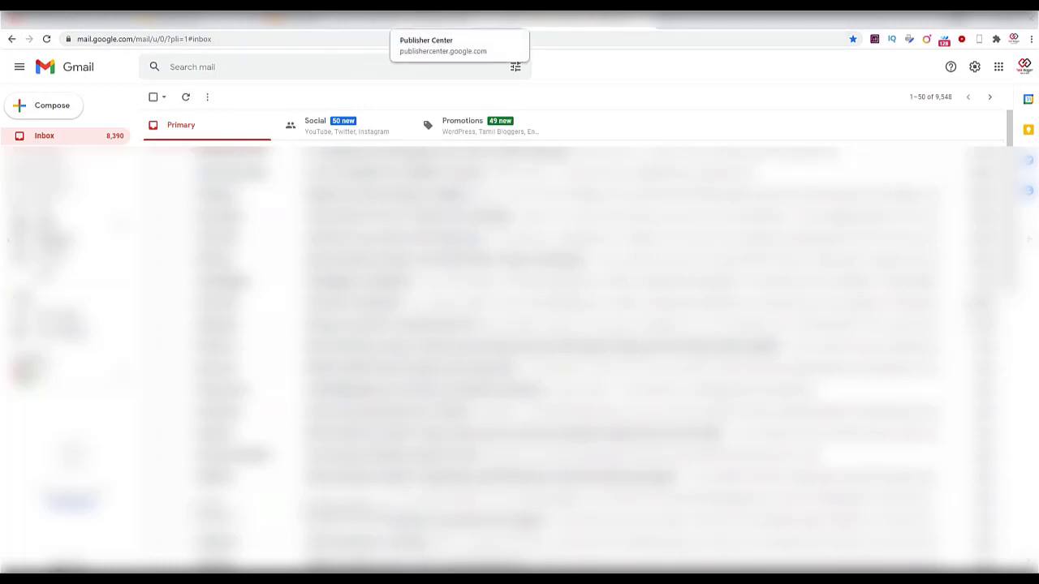
click(455, 16)
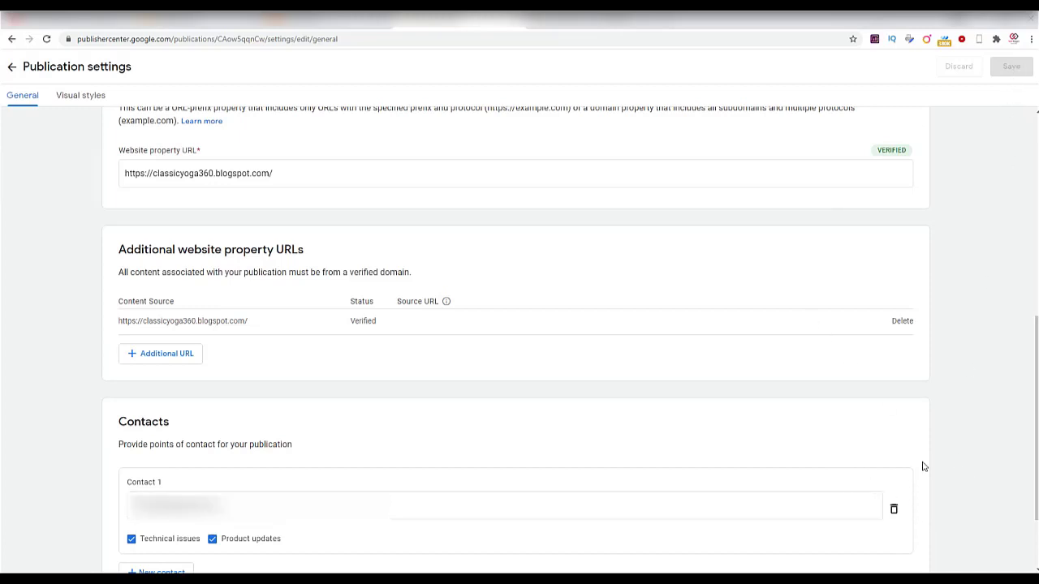
Reload and review name, language, country, verified URL and contacts, then continue to Visual styles.
click(46, 39)
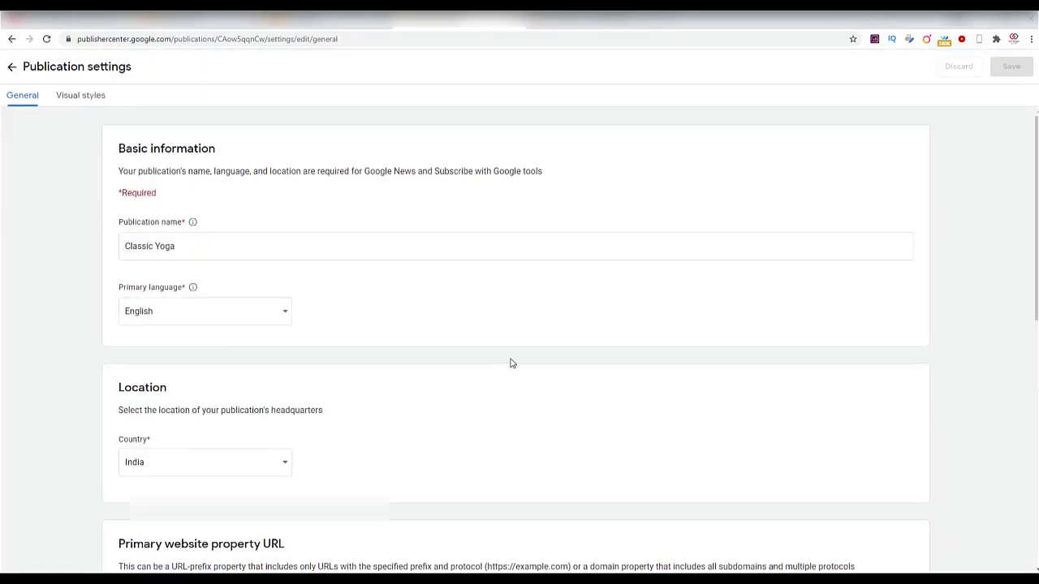
scroll(510, 364, down, 3)
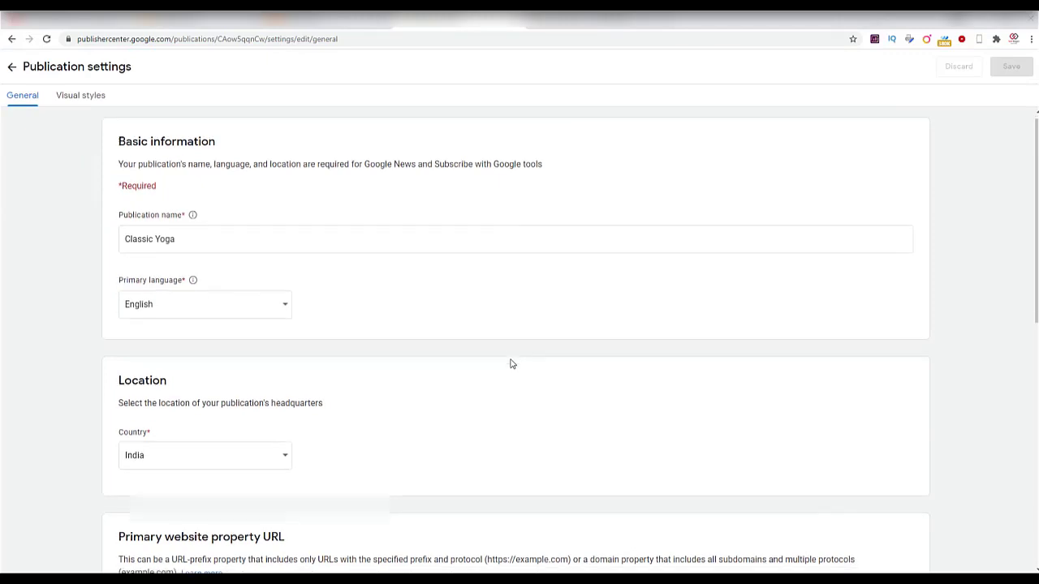
scroll(511, 363, down, 2)
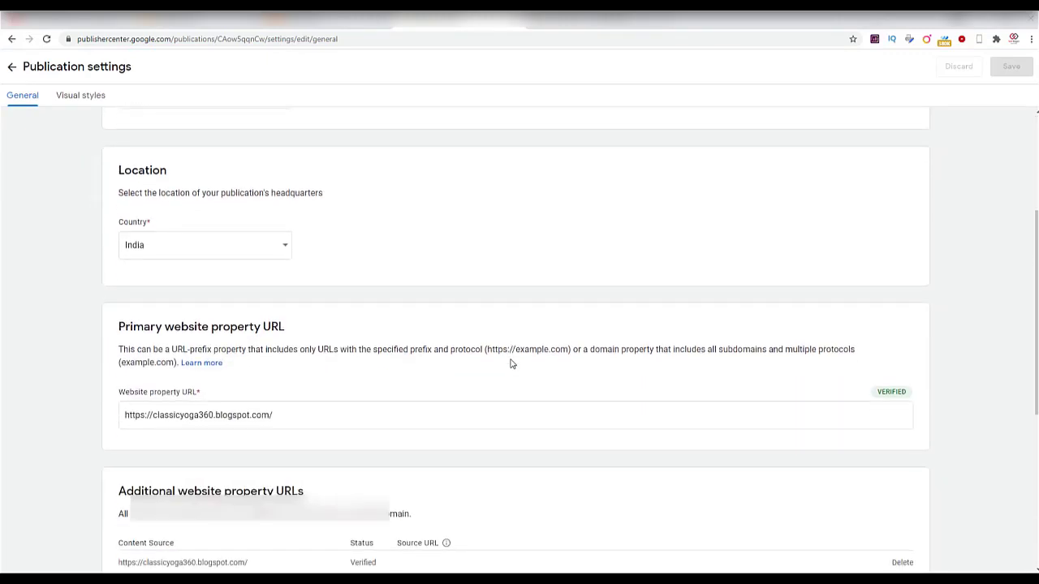
scroll(511, 363, down, 2)
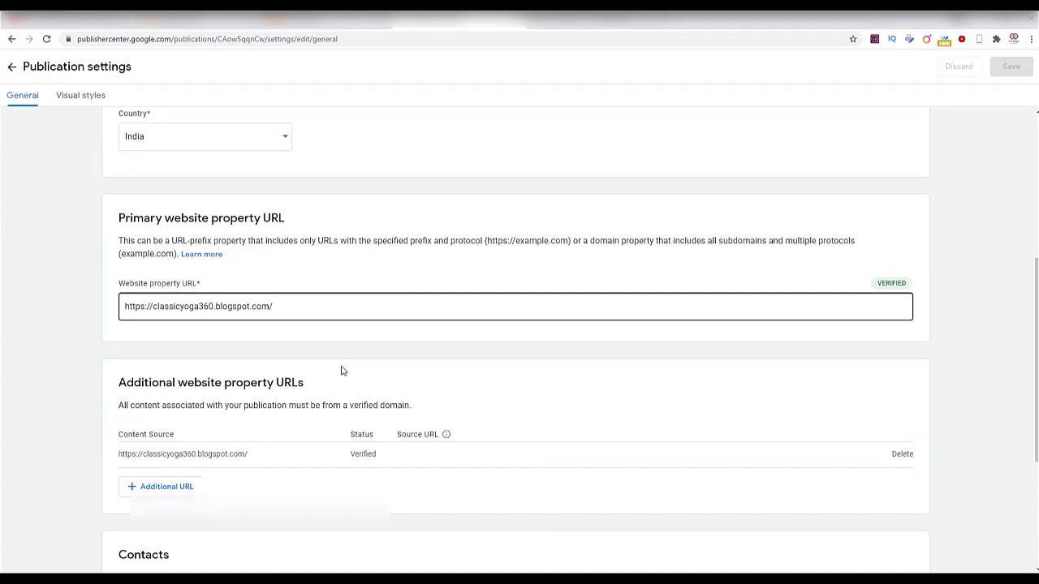
scroll(342, 371, down, 1)
scroll(342, 371, down, 1)
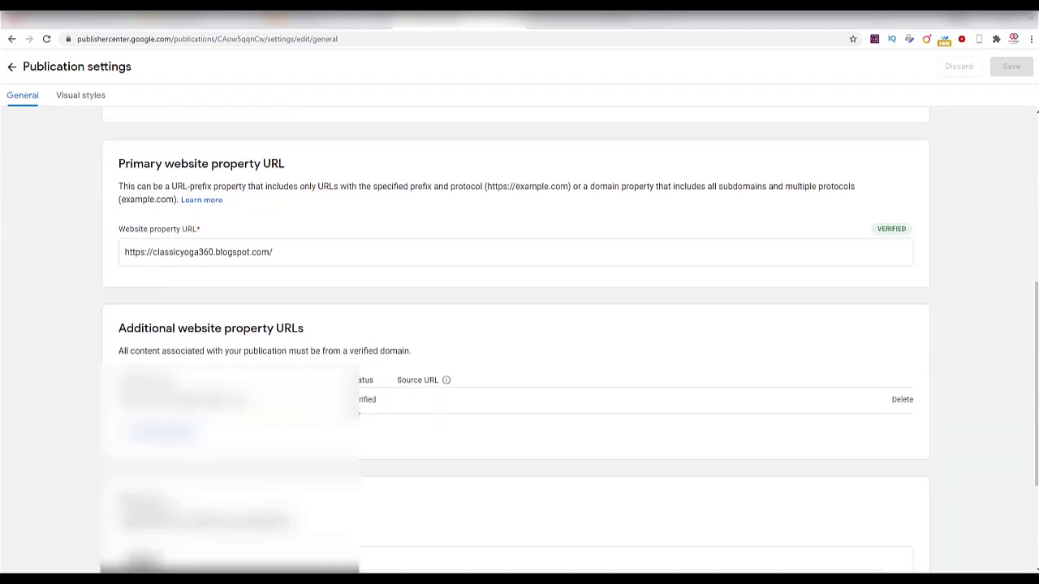
scroll(416, 416, down, 2)
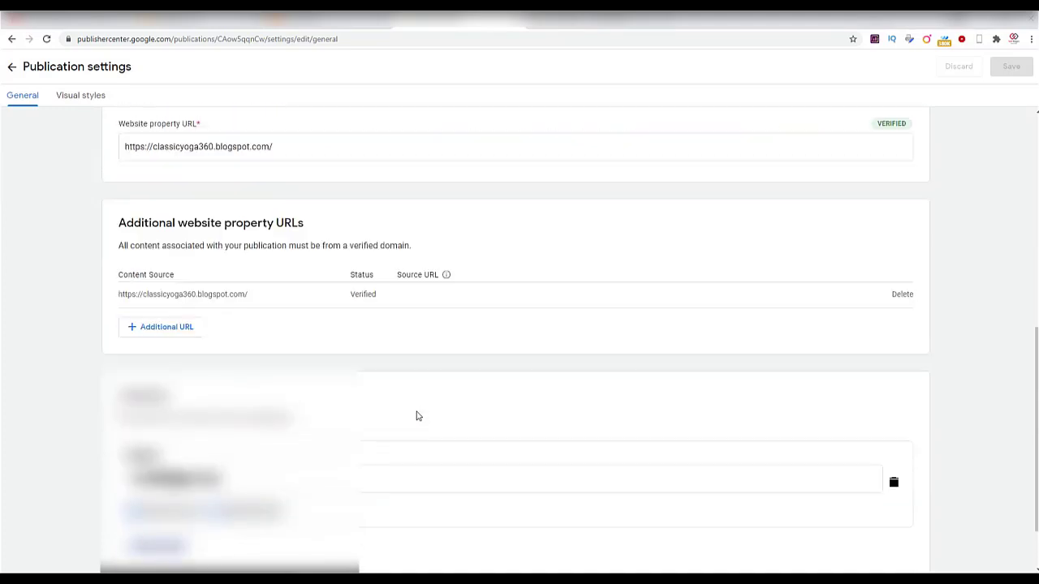
scroll(417, 415, down, 1)
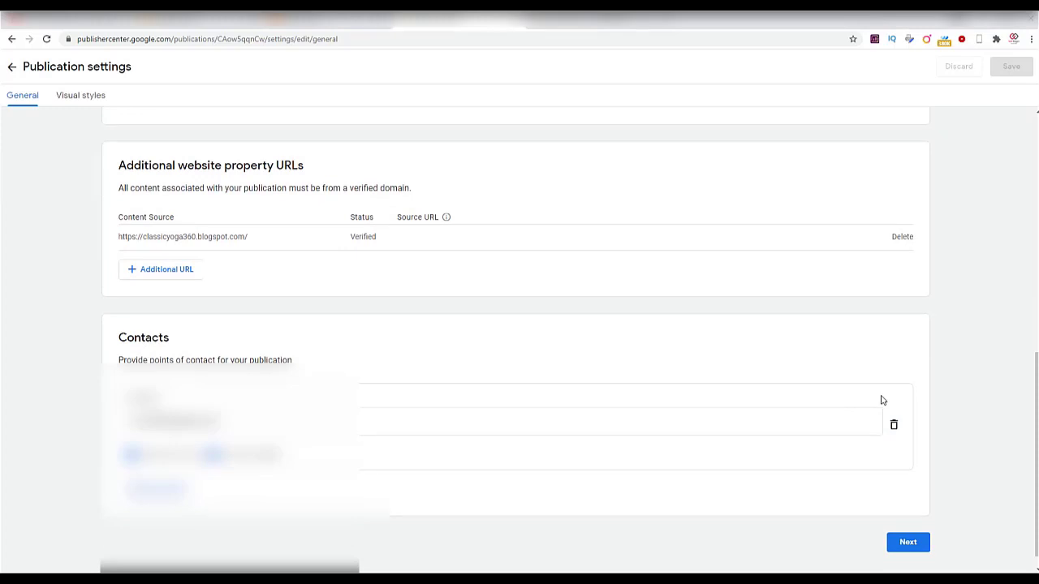
click(909, 544)
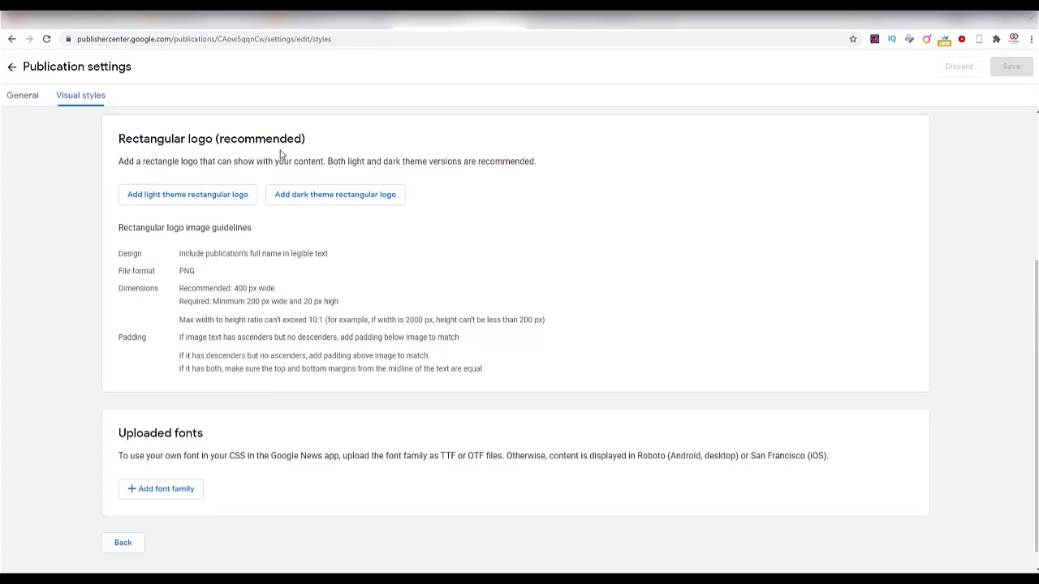
Upload 'Classic Yoga (1)' from Downloads as the light theme rectangular logo.
click(175, 204)
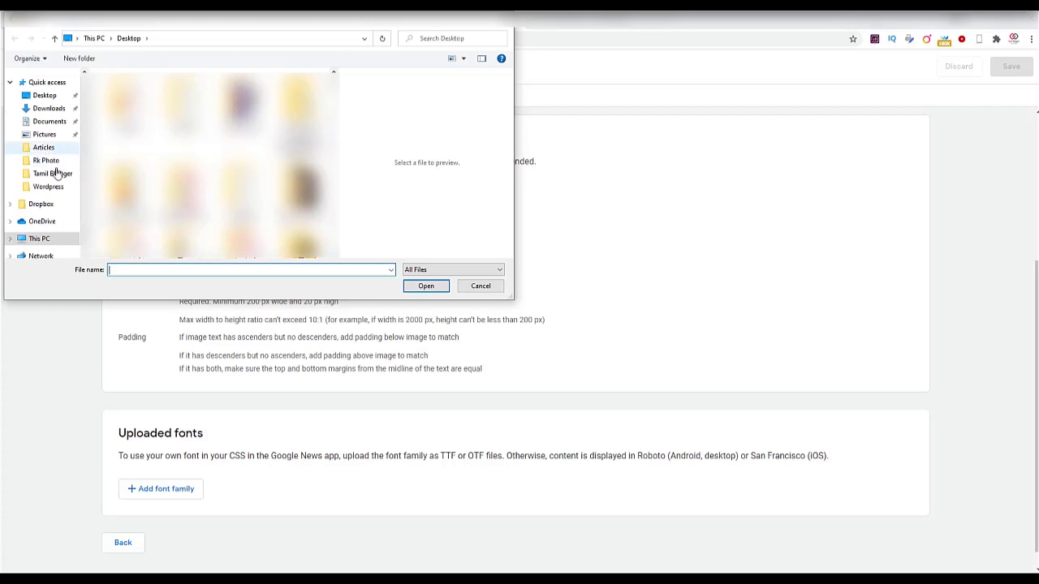
click(52, 112)
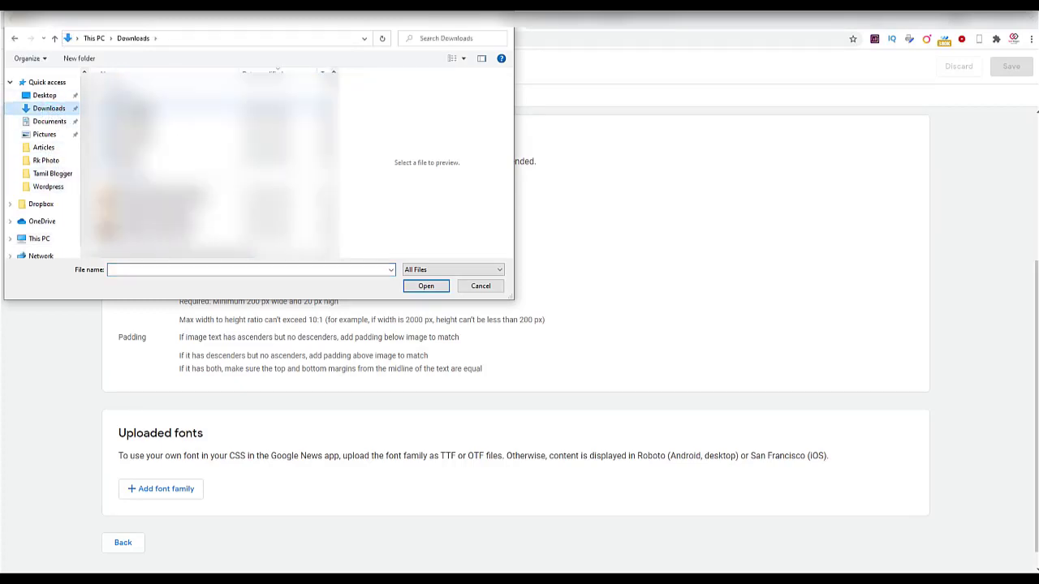
click(162, 105)
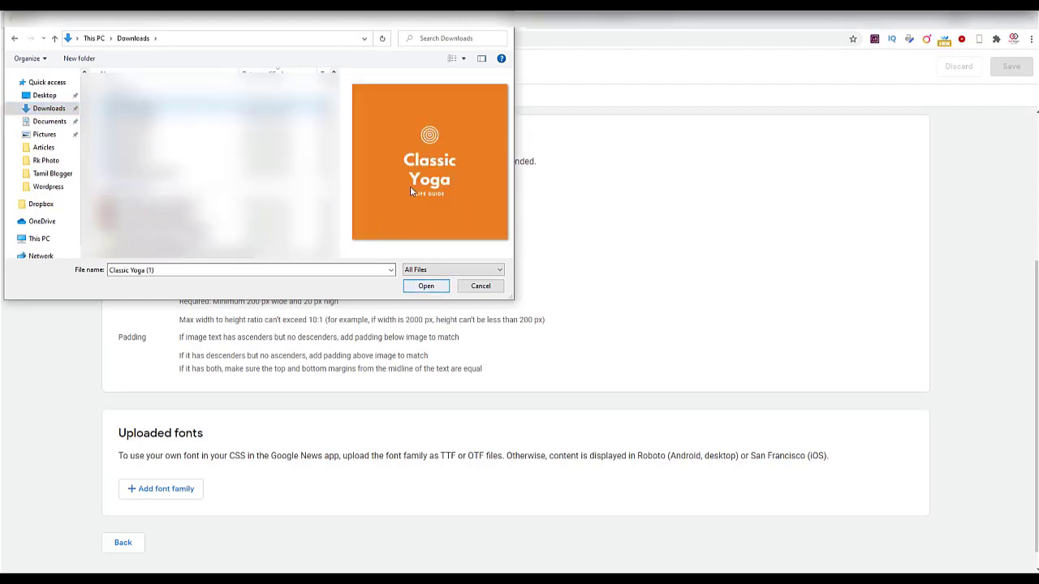
click(427, 284)
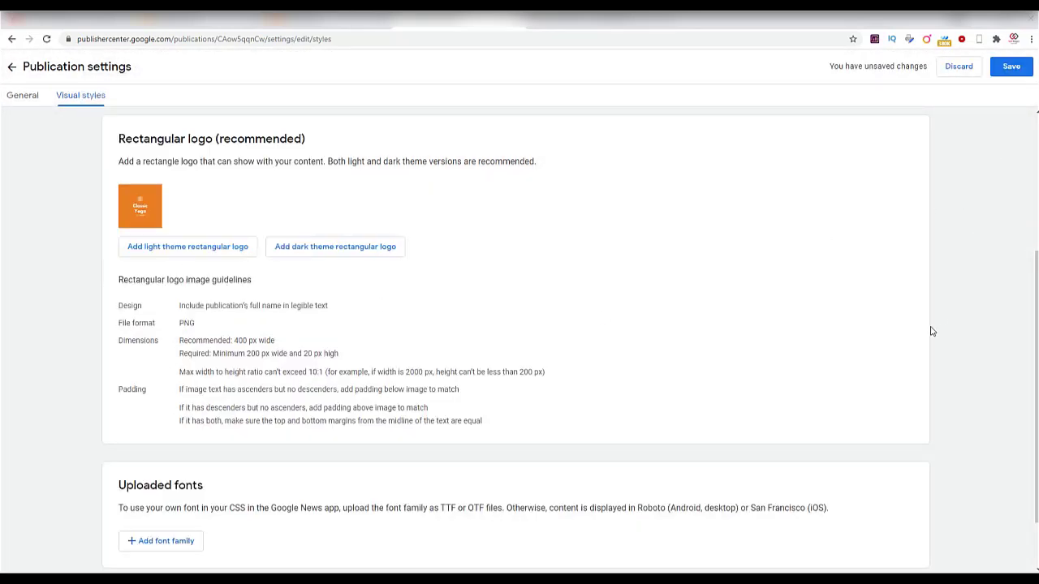
Save the settings with the new orange logo, then review the General and Visual styles tabs.
click(1014, 70)
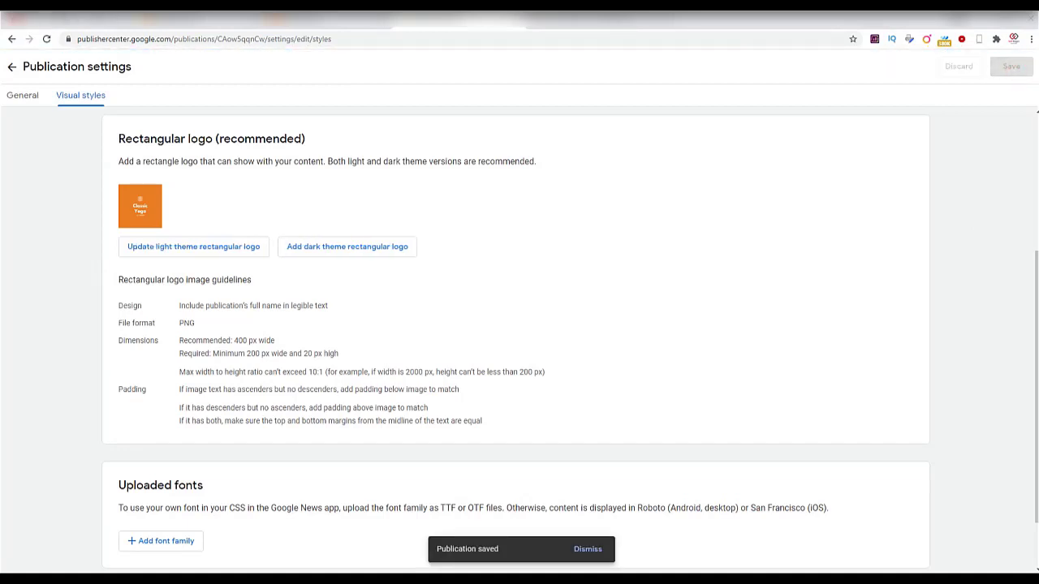
click(11, 103)
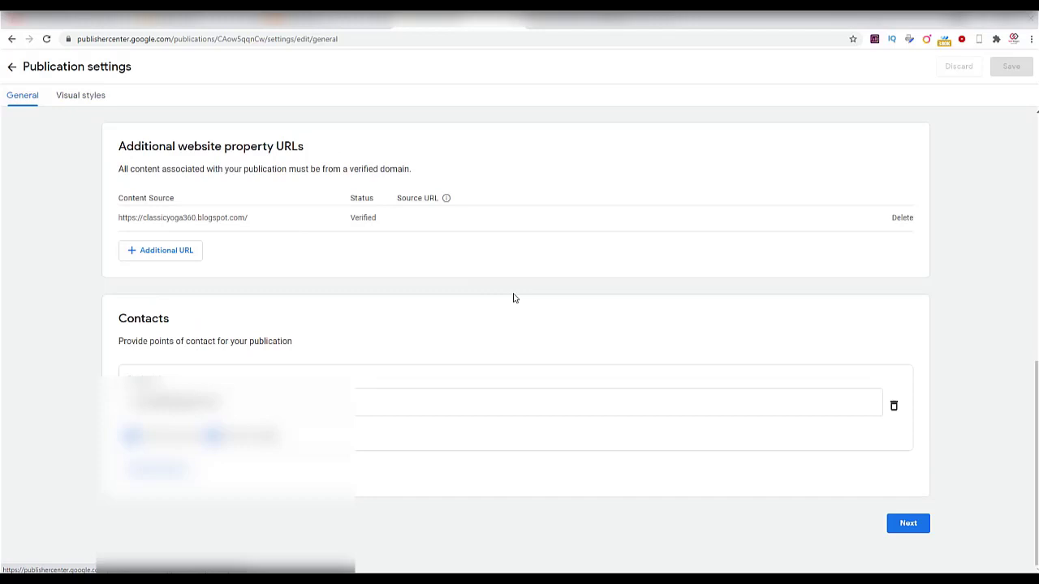
click(900, 529)
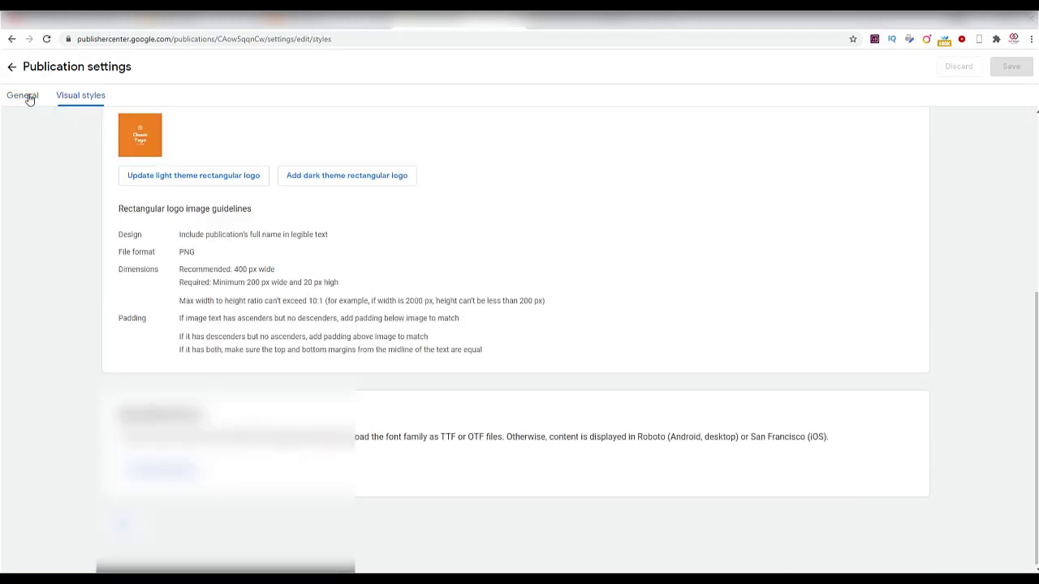
click(24, 96)
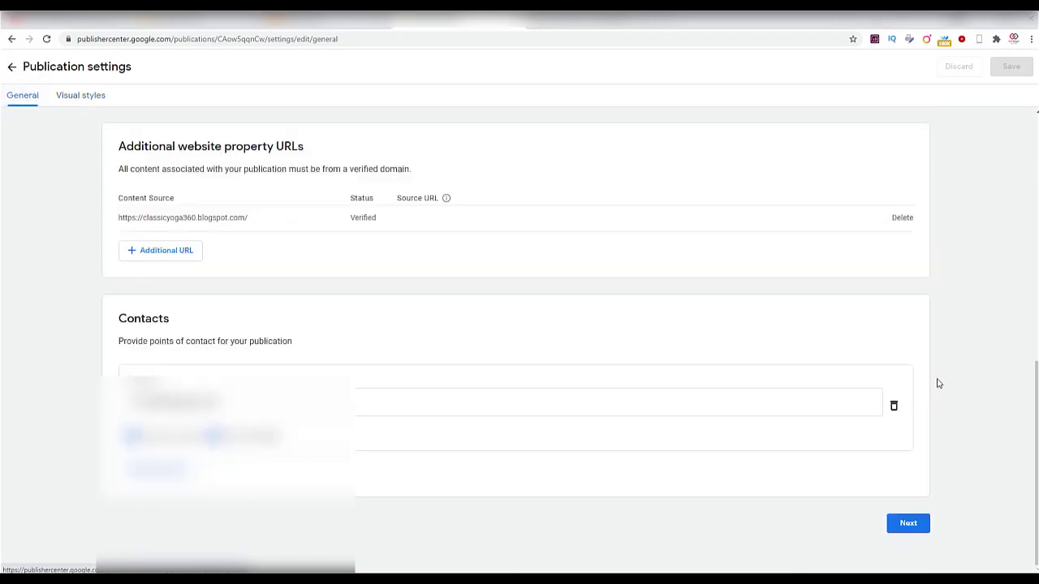
Leave Publication settings and go back to the Classic Yoga overview.
scroll(937, 382, up, 6)
scroll(937, 383, up, 1)
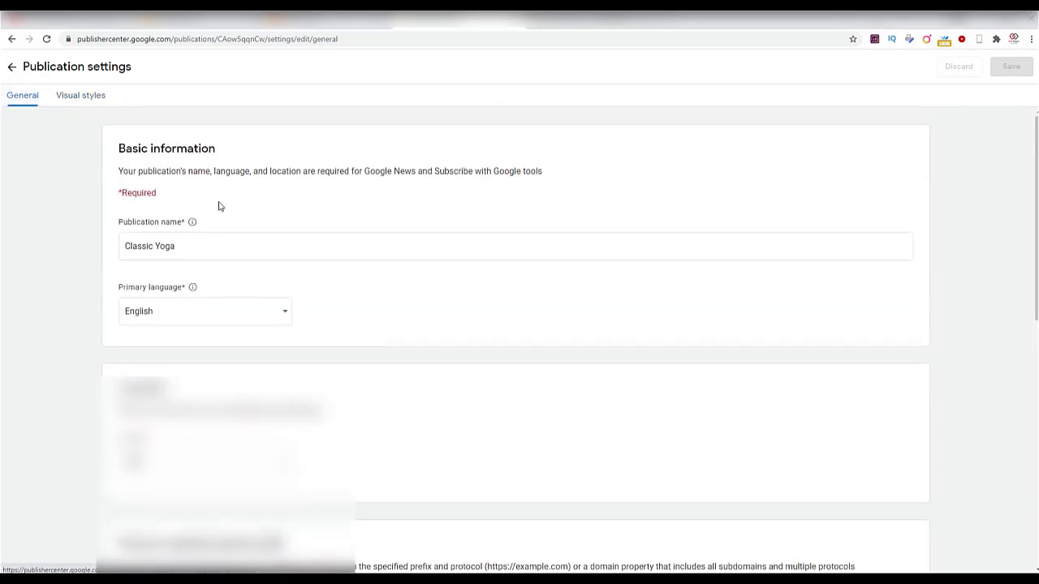
click(9, 70)
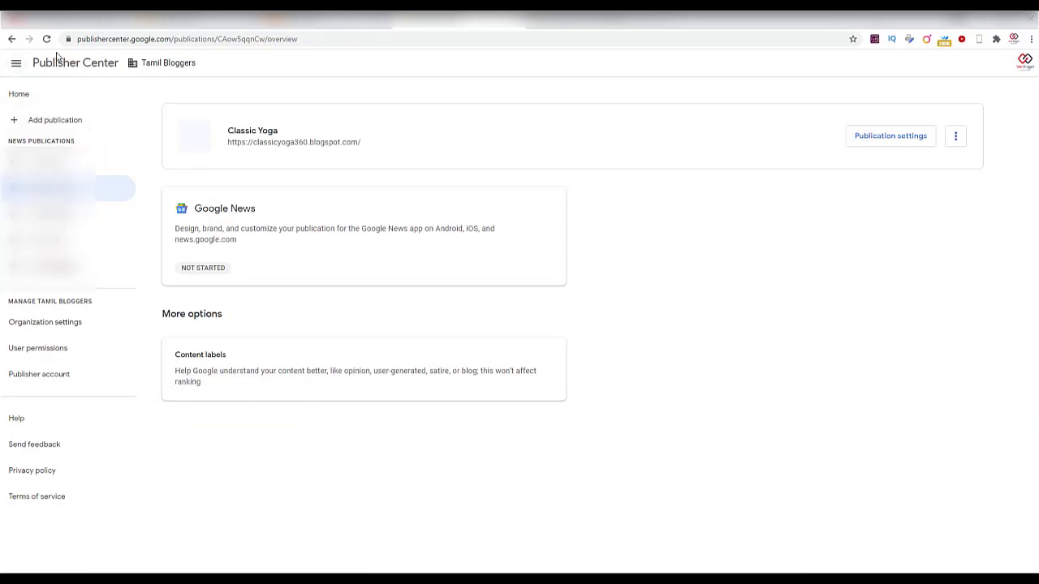
Reload the page and show the Home publications list with Classic Yoga beside Tamil Bloggers.
click(41, 47)
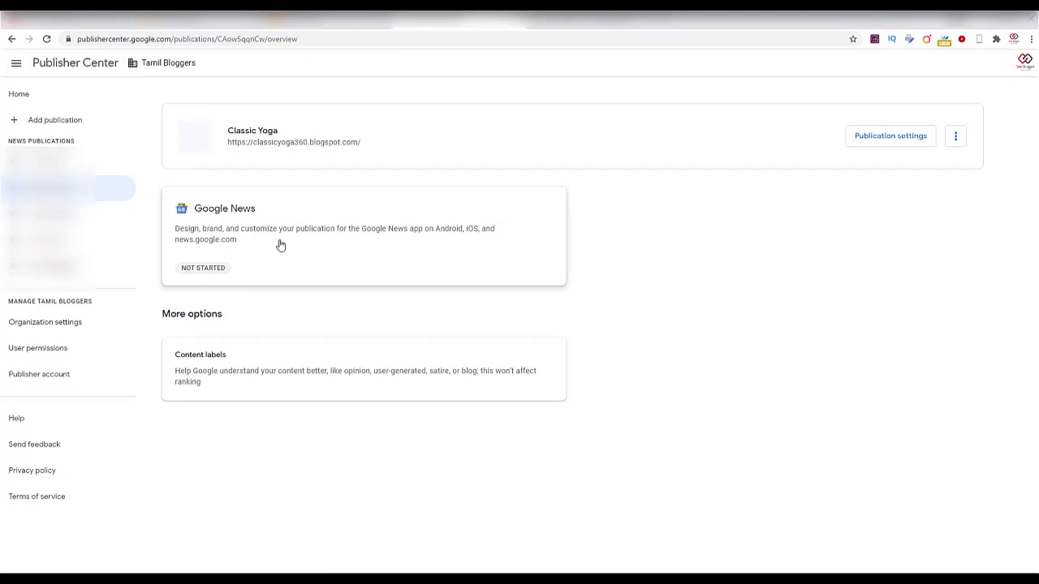
double_click(19, 94)
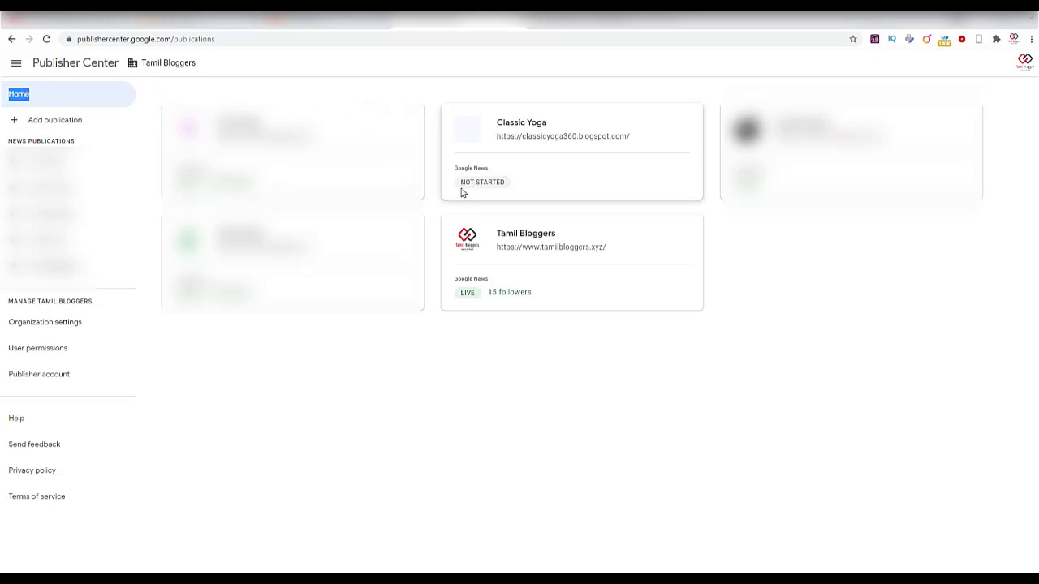
click(501, 167)
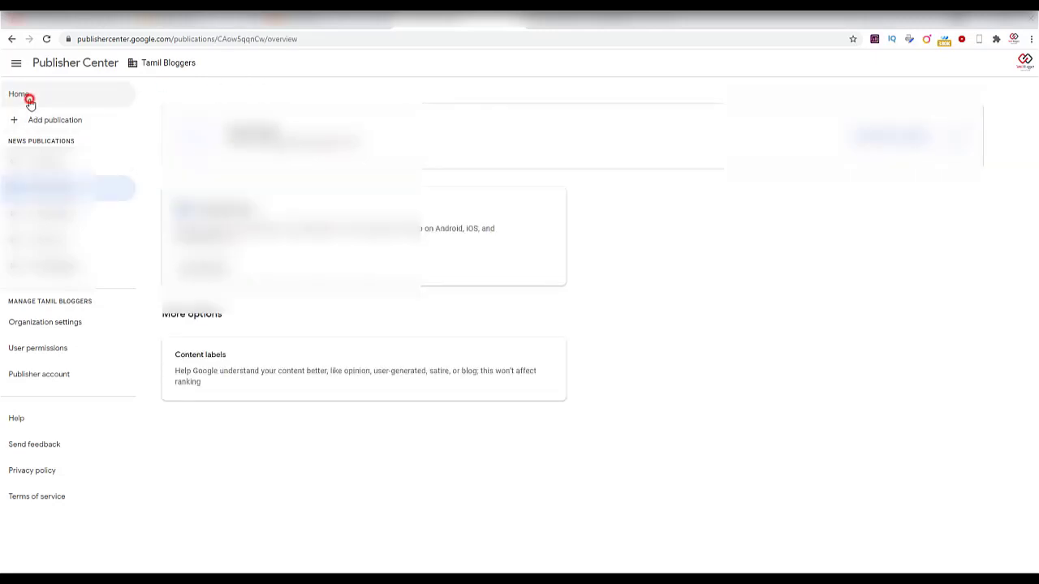
click(28, 100)
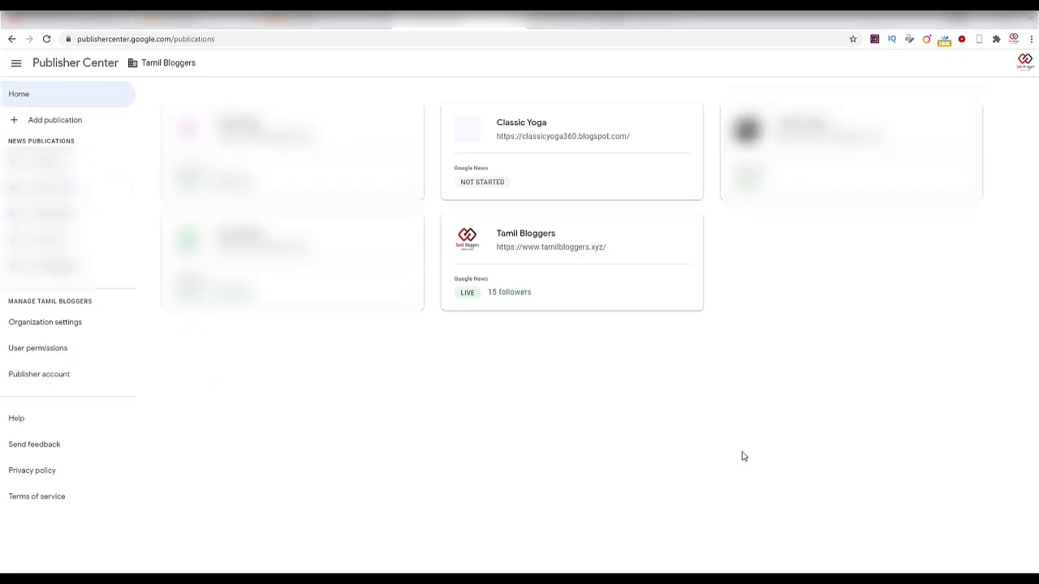